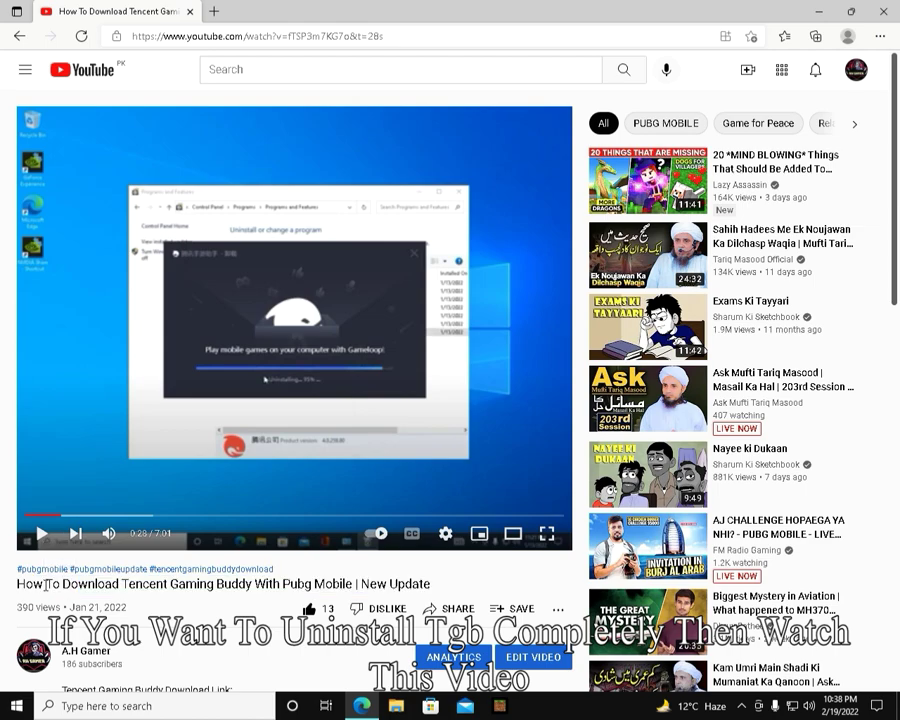
Open syzs.qq.com in a new tab in place of the video page and download the emulator's client installer
{"action": "left_click_drag", "start_coordinate": [197, 584], "coordinate": [185, 585]}
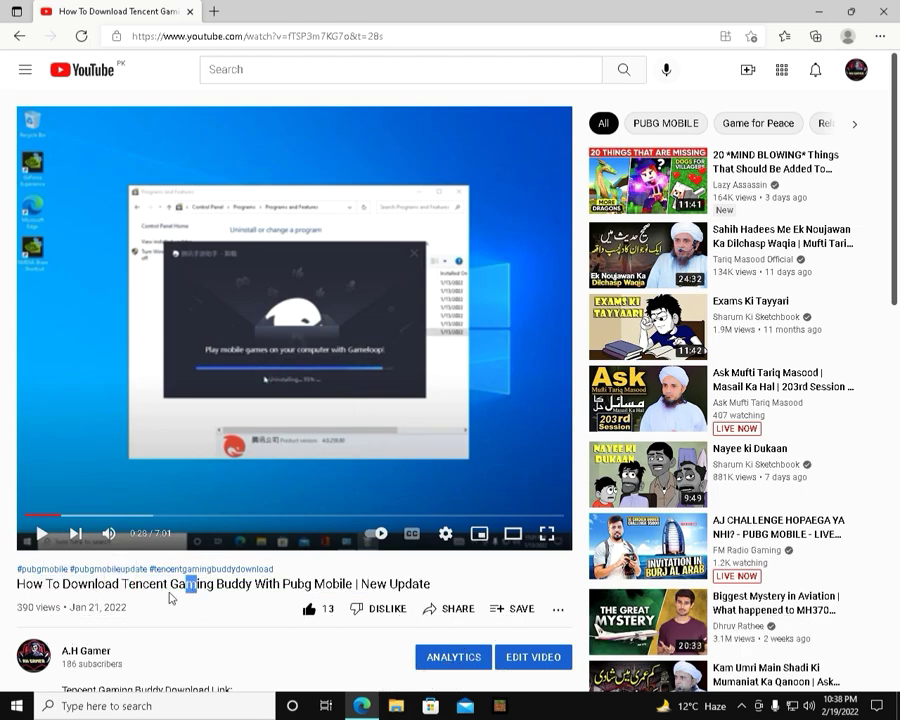
{"action": "left_click", "coordinate": [214, 11]}
{"action": "left_click", "coordinate": [191, 13]}
{"action": "type", "text": "s"}
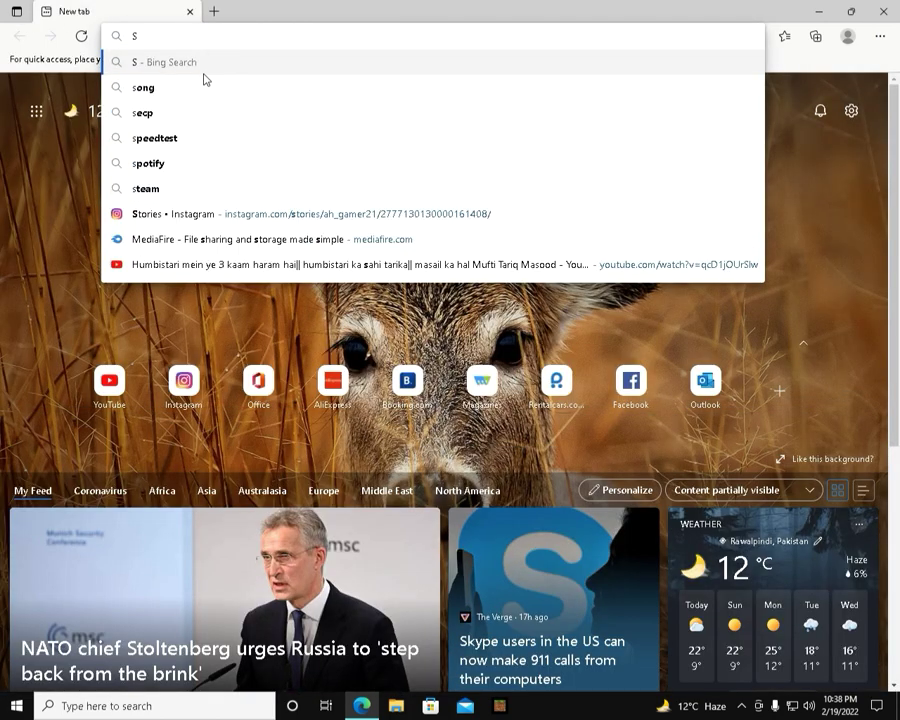
{"action": "type", "text": "yzs.qq.com"}
{"action": "key", "text": "Return"}
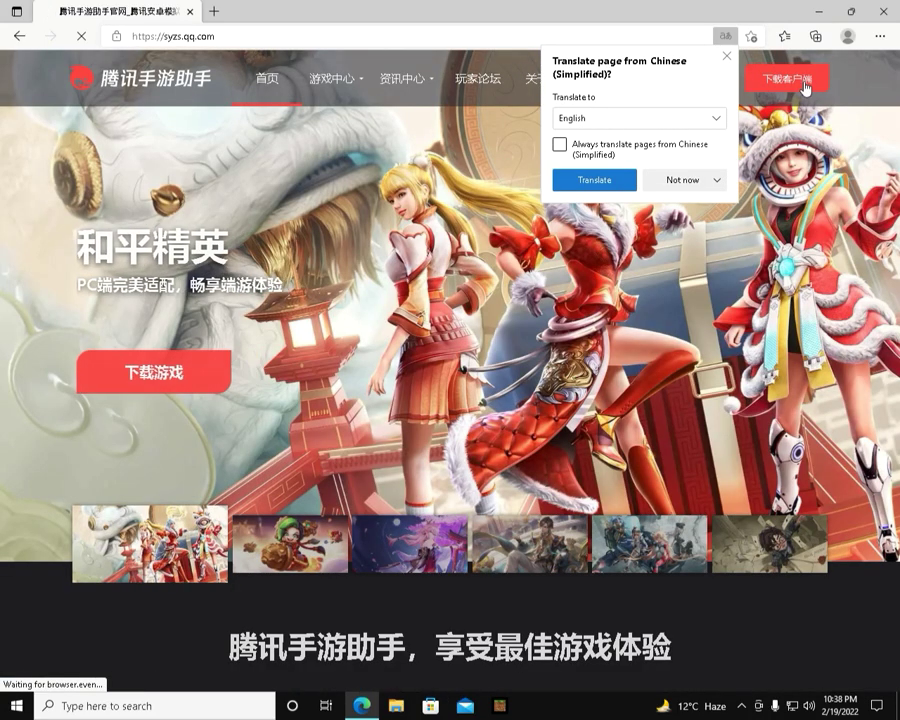
{"action": "left_click", "coordinate": [727, 56]}
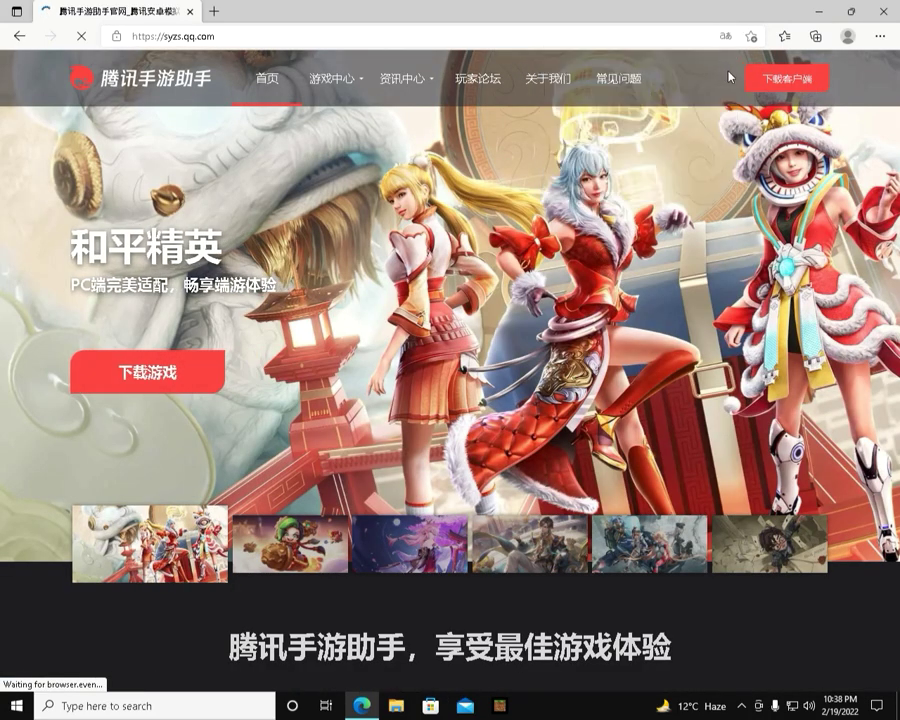
{"action": "left_click", "coordinate": [780, 78]}
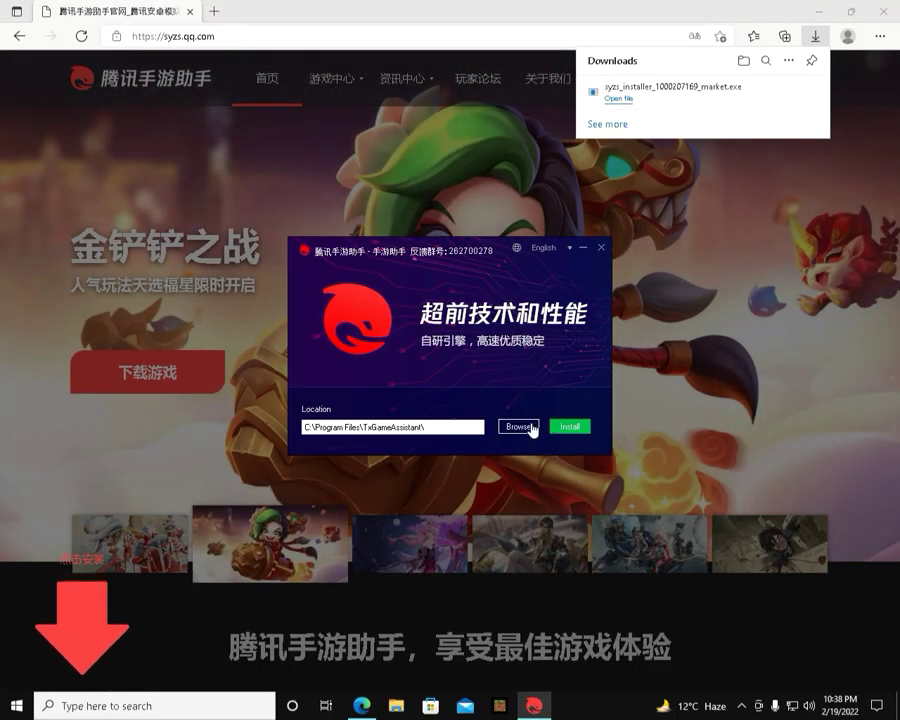
Install the emulator into a new folder named PUBG on Local Disk (C:) and start it
{"action": "left_click", "coordinate": [522, 429]}
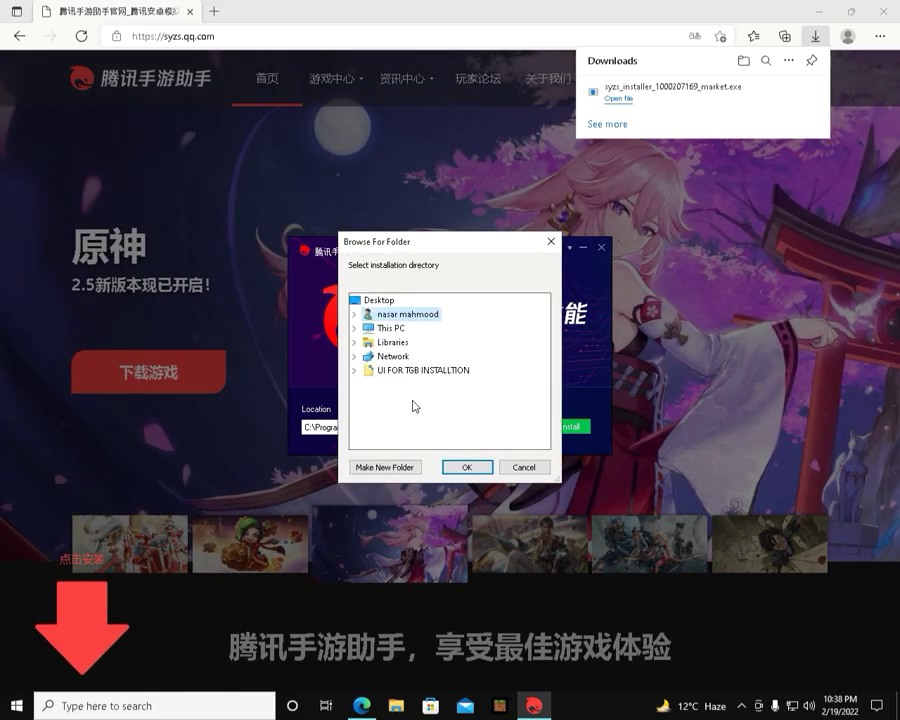
{"action": "scroll", "coordinate": [424, 426], "scroll_direction": "down", "scroll_amount": 1}
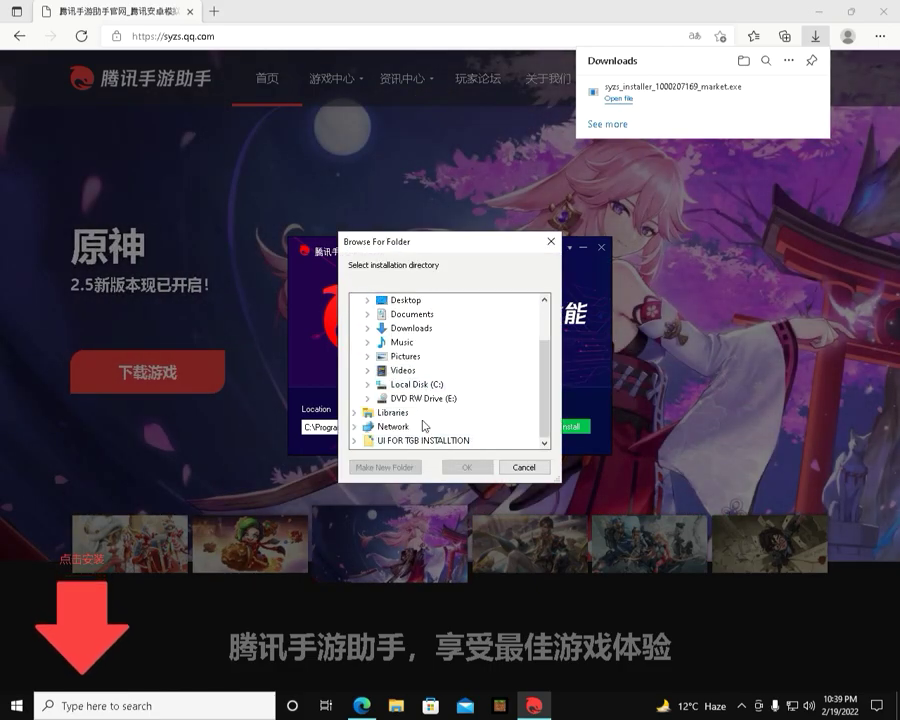
{"action": "double_click", "coordinate": [400, 382]}
{"action": "left_click", "coordinate": [382, 467]}
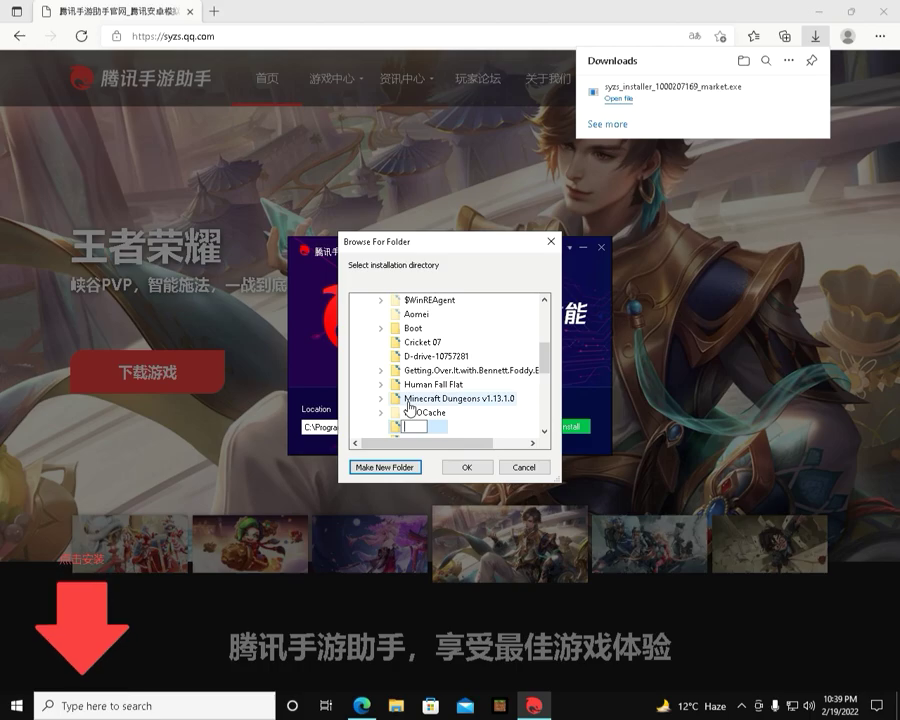
{"action": "type", "text": "PUBG"}
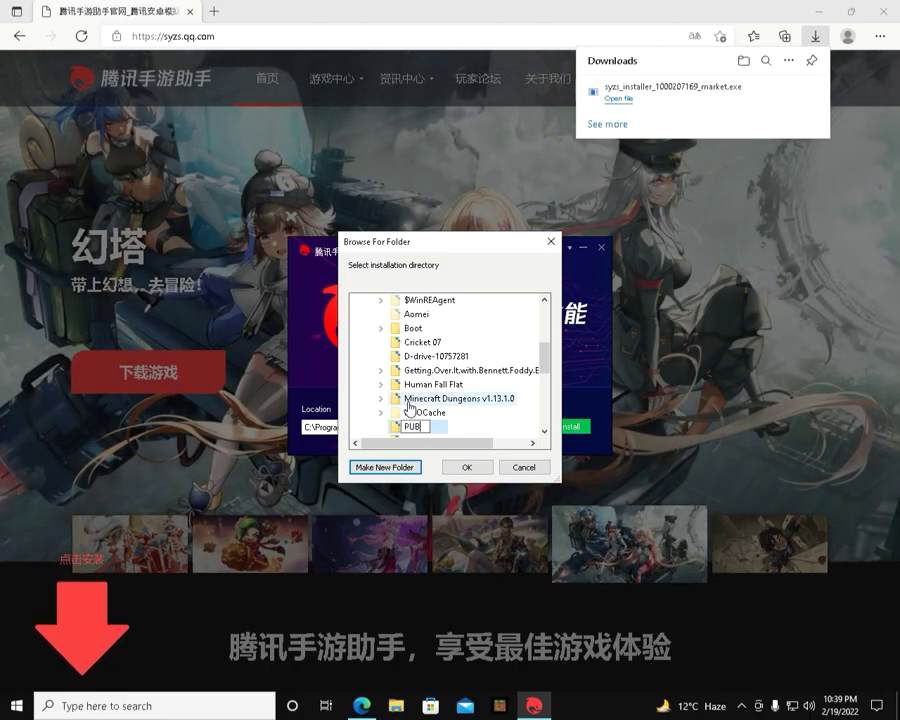
{"action": "left_click", "coordinate": [463, 467]}
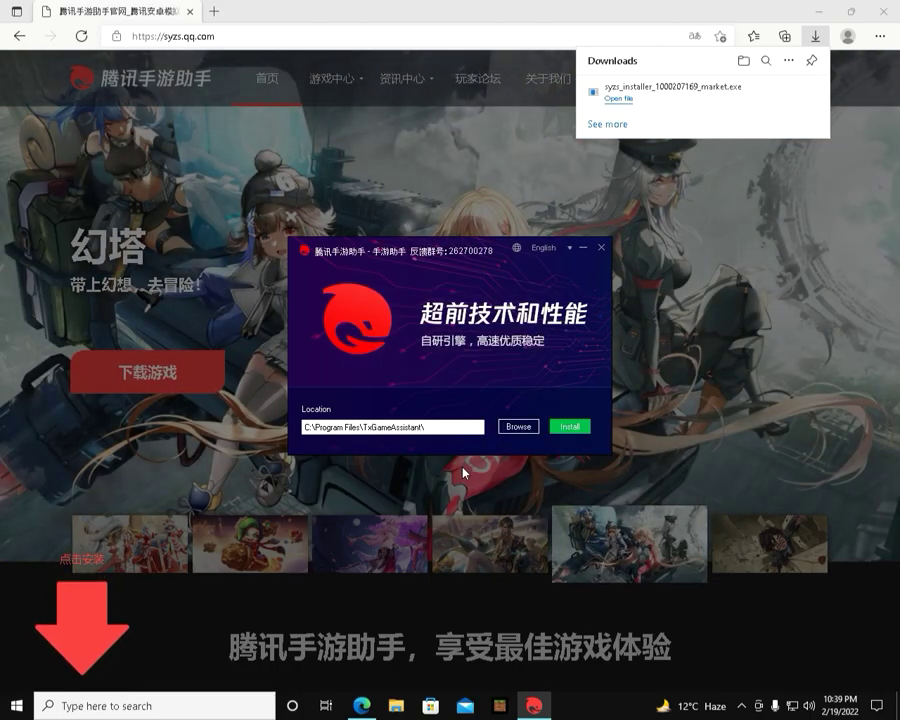
{"action": "left_click", "coordinate": [574, 428]}
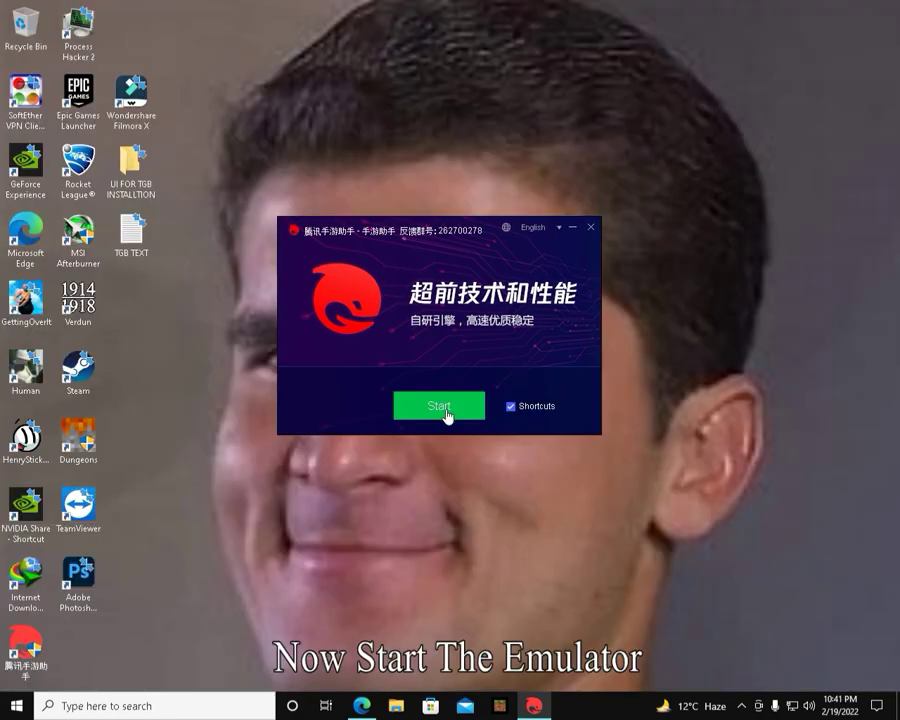
{"action": "left_click", "coordinate": [447, 414]}
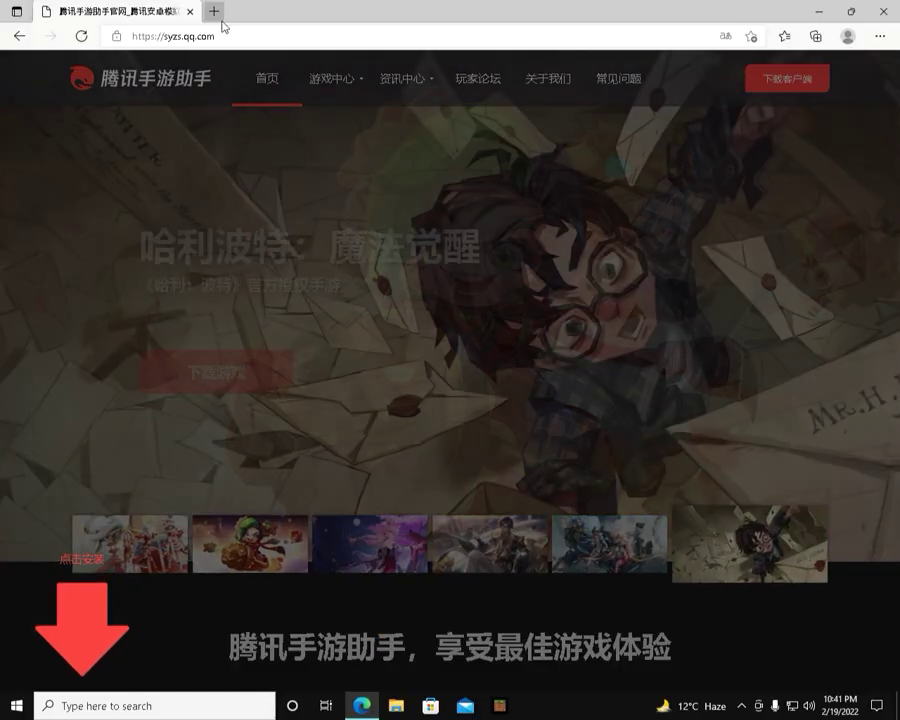
Search for PUBG mobile in a new browser tab and start the APK download from the official PUBG MOBILE website
{"action": "left_click", "coordinate": [215, 13]}
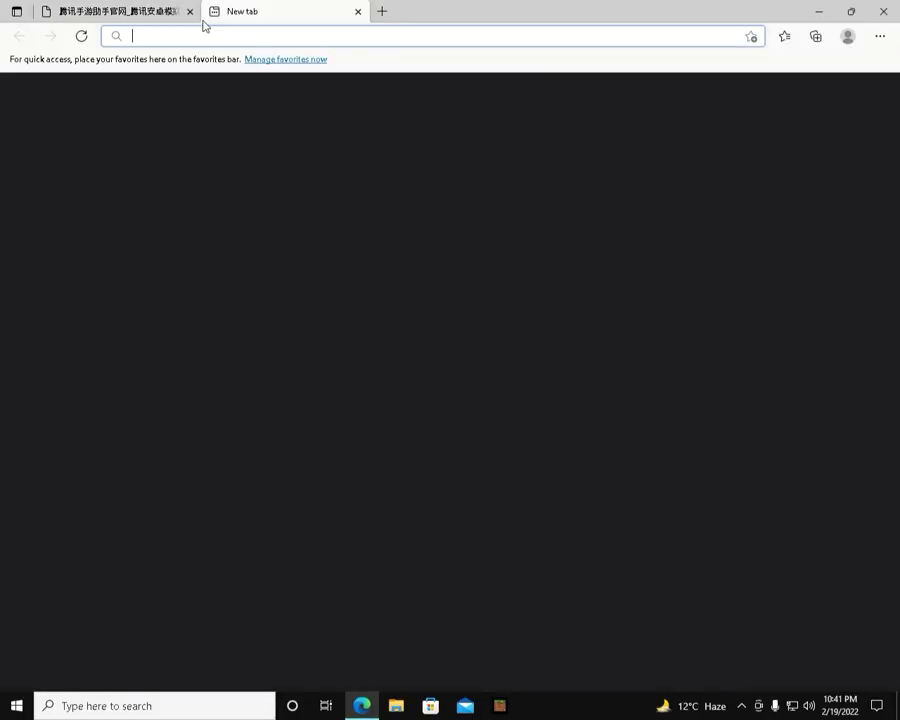
{"action": "left_click", "coordinate": [191, 12]}
{"action": "type", "text": "PUBG MOBIL"}
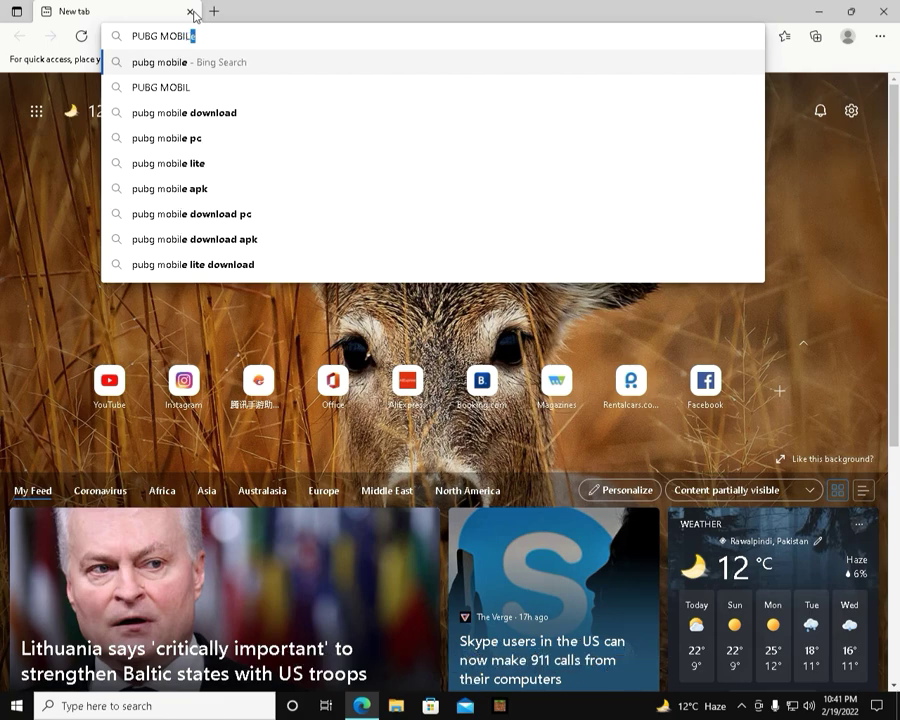
{"action": "key", "text": "Return"}
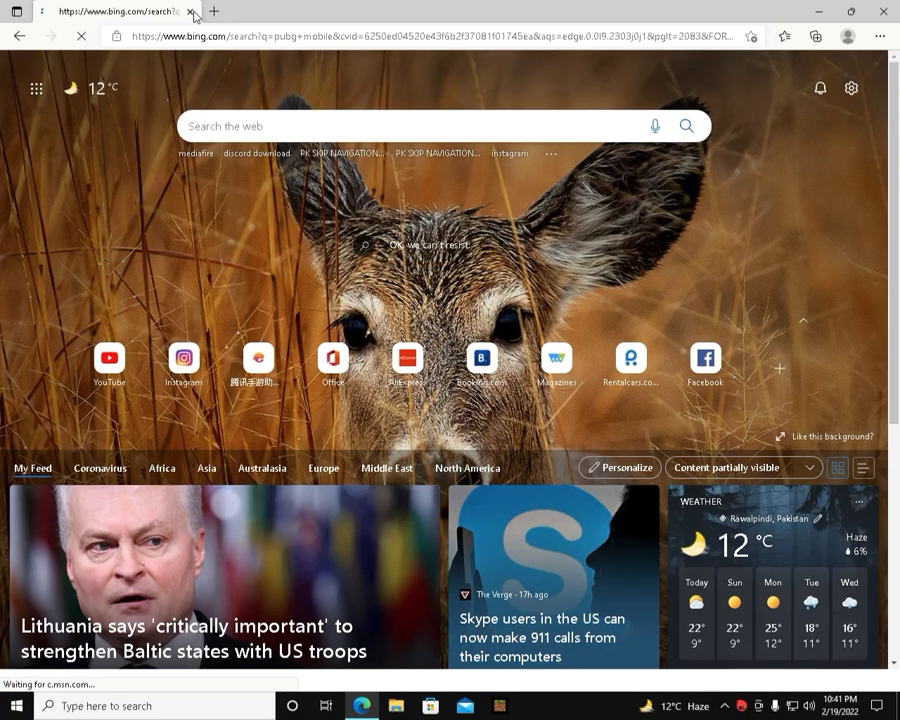
{"action": "left_click", "coordinate": [172, 235]}
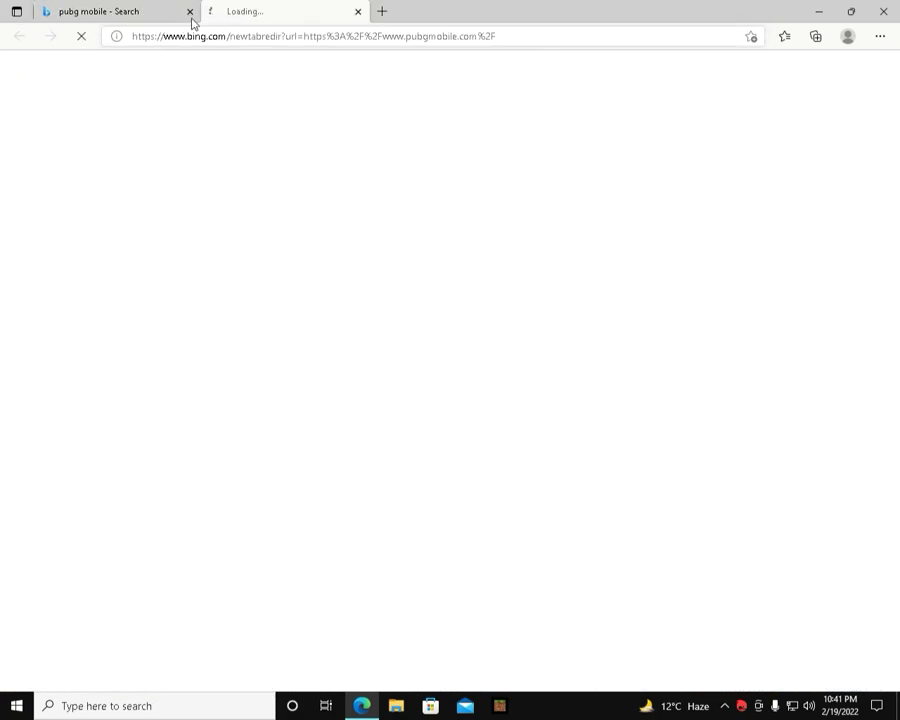
{"action": "left_click", "coordinate": [190, 11]}
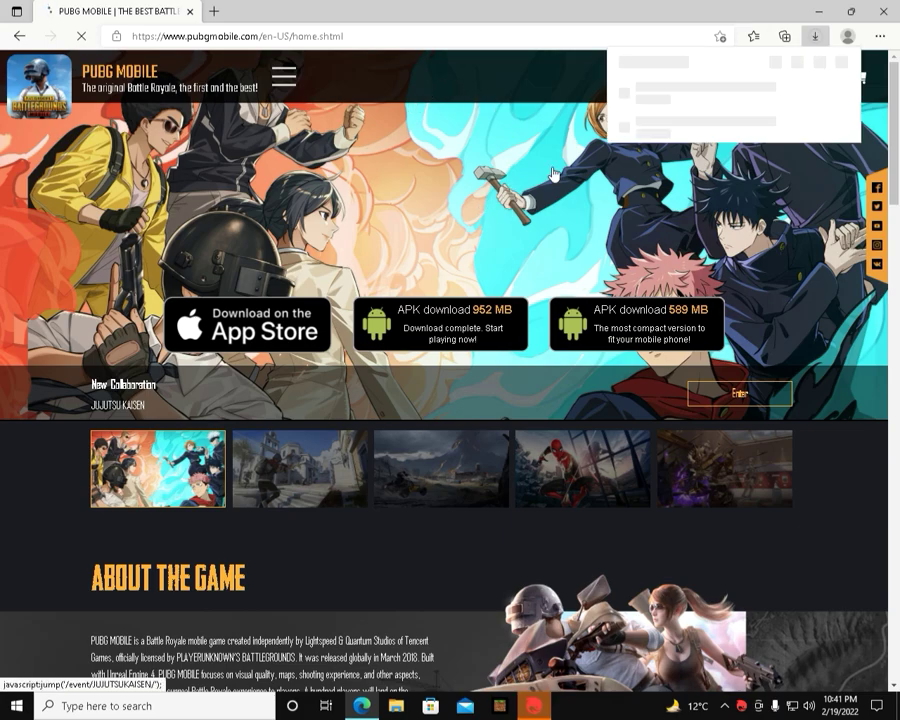
{"action": "left_click", "coordinate": [802, 93]}
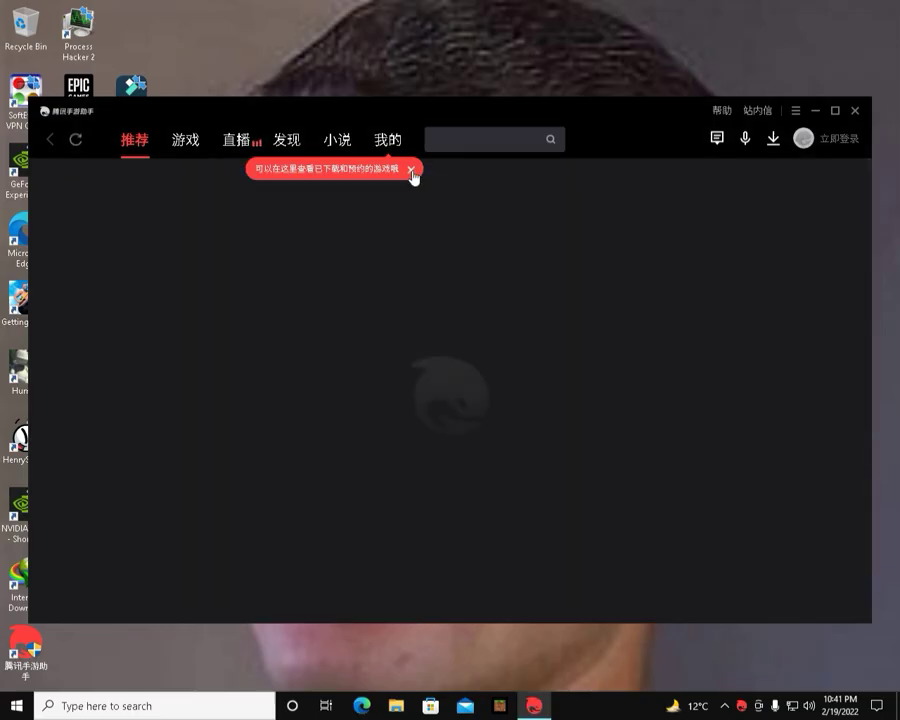
Install the local package PUBGMOBILE_Global_1.8.0_uawebsite from Downloads into the emulator and open its installation manager
{"action": "left_click", "coordinate": [411, 170]}
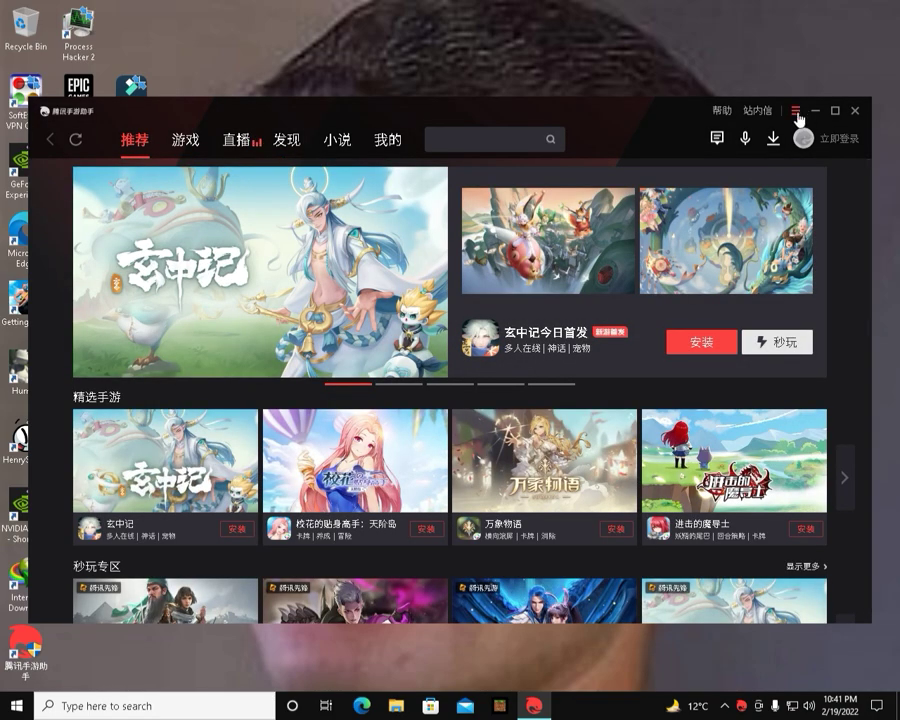
{"action": "left_click", "coordinate": [797, 113]}
{"action": "left_click", "coordinate": [777, 156]}
{"action": "left_click", "coordinate": [194, 190]}
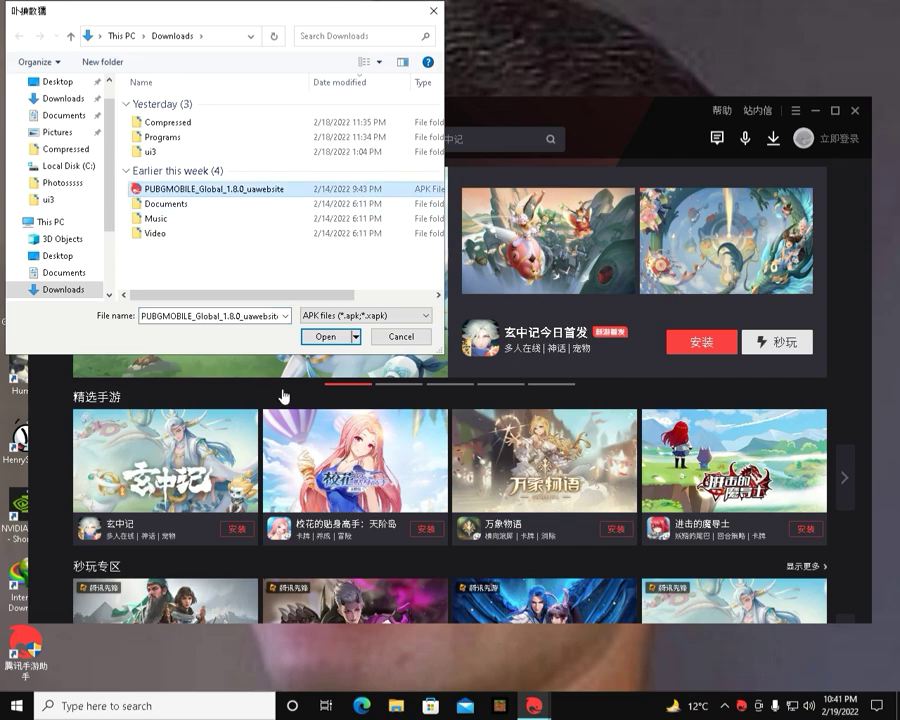
{"action": "left_click", "coordinate": [325, 336]}
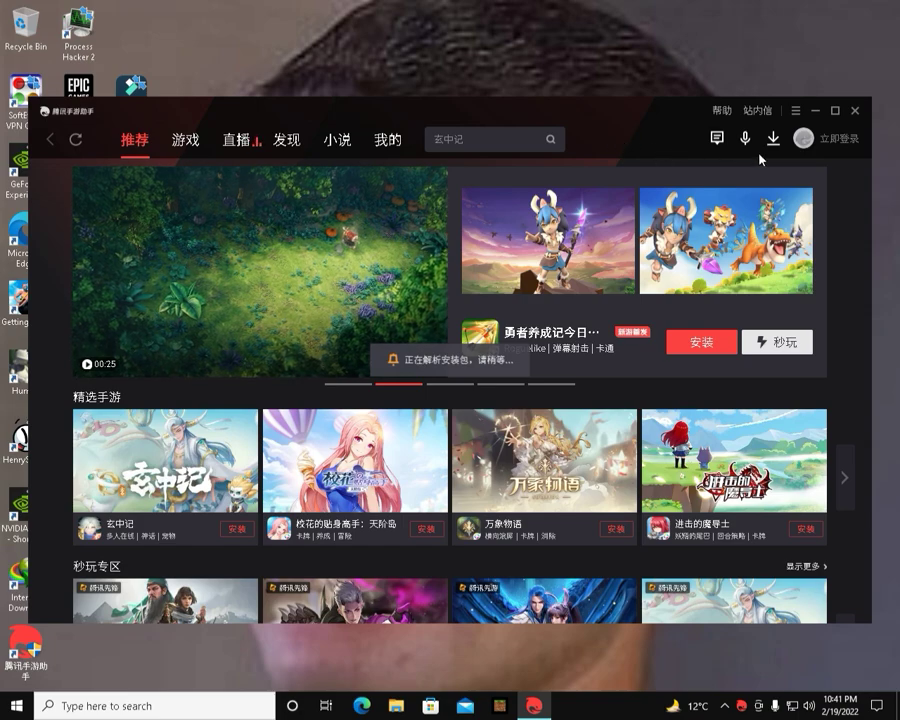
{"action": "left_click", "coordinate": [772, 144]}
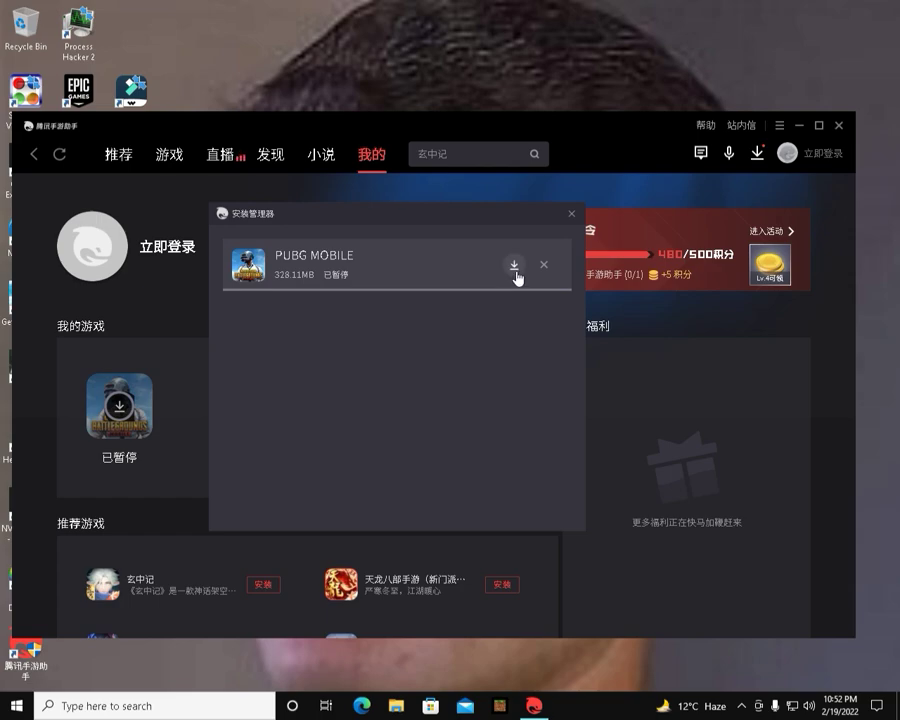
Close the installation manager and quit the emulator completely, including its background instance
{"action": "left_click", "coordinate": [572, 214]}
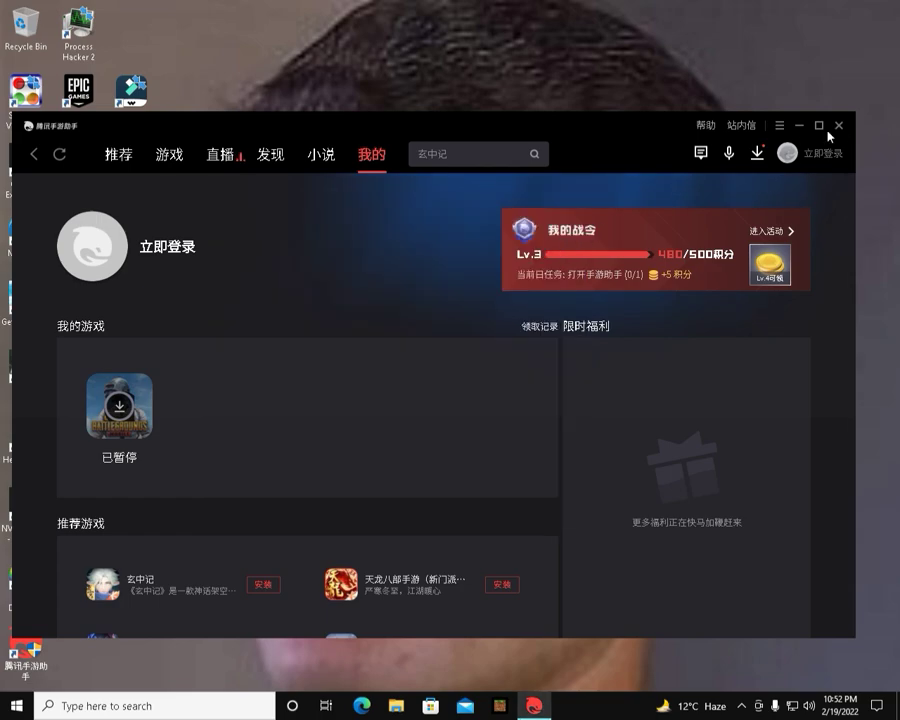
{"action": "left_click", "coordinate": [838, 125]}
{"action": "left_click", "coordinate": [741, 706]}
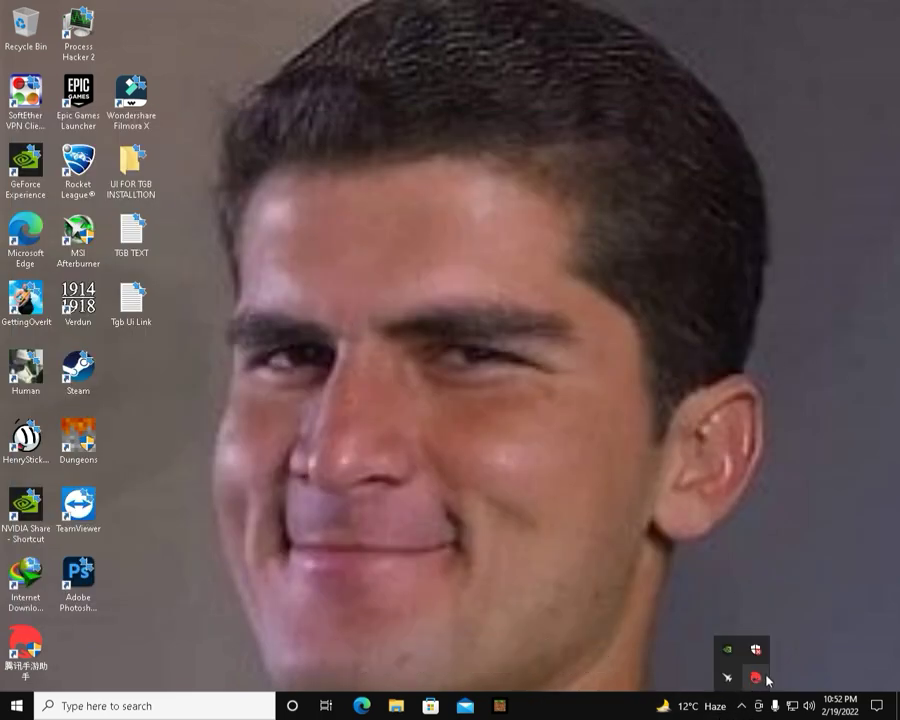
{"action": "right_click", "coordinate": [760, 676]}
{"action": "left_click", "coordinate": [784, 658]}
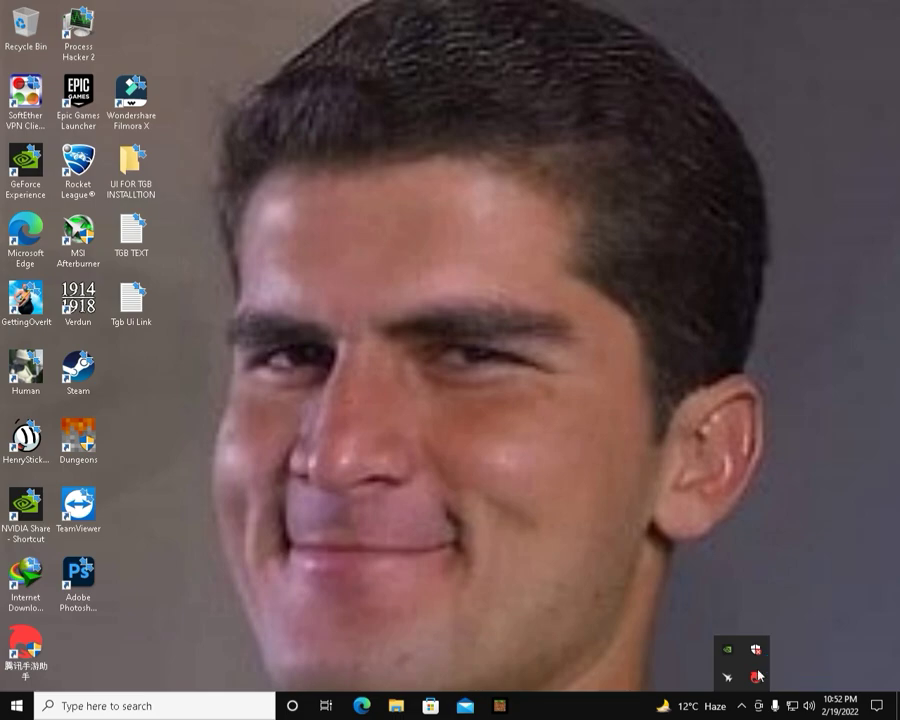
End the QMEmulatorService process in Task Manager and check the remaining processes before closing it
{"action": "right_click", "coordinate": [582, 714]}
{"action": "left_click", "coordinate": [630, 641]}
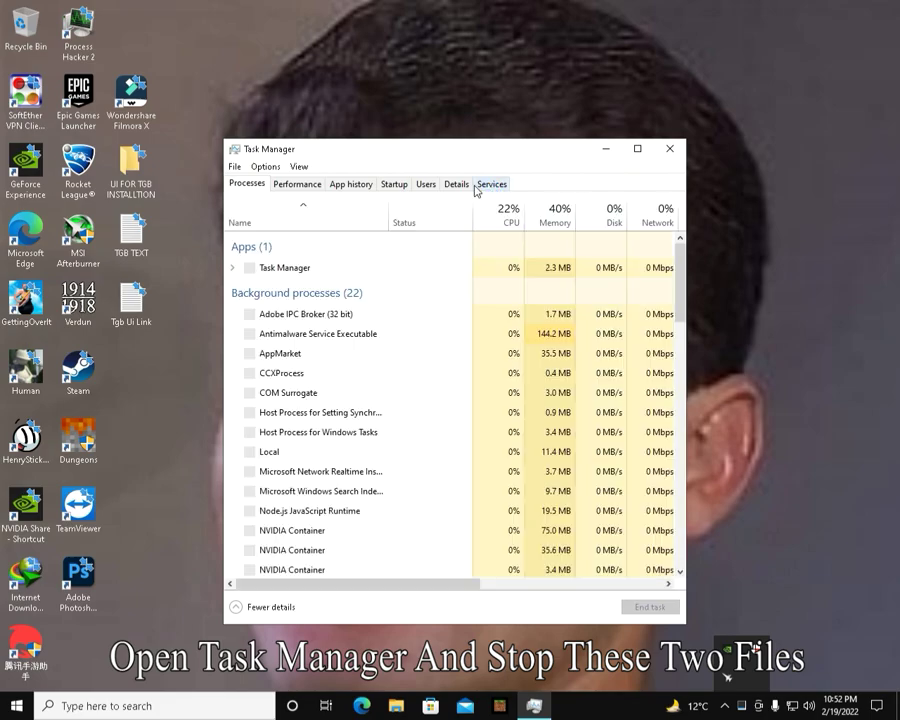
{"action": "left_click", "coordinate": [457, 183]}
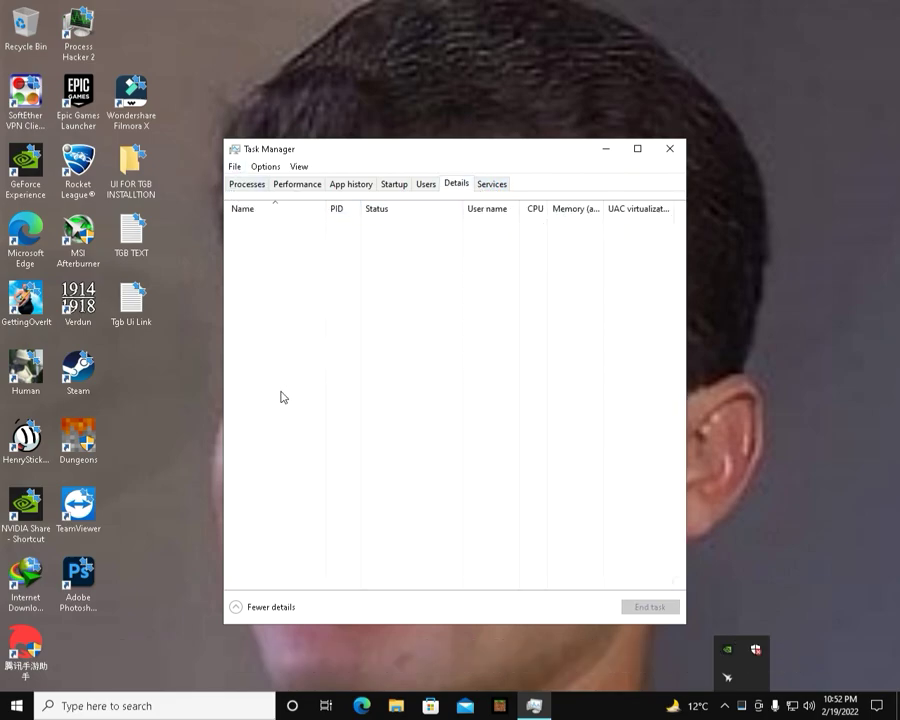
{"action": "scroll", "coordinate": [282, 515], "scroll_direction": "down", "scroll_amount": 6}
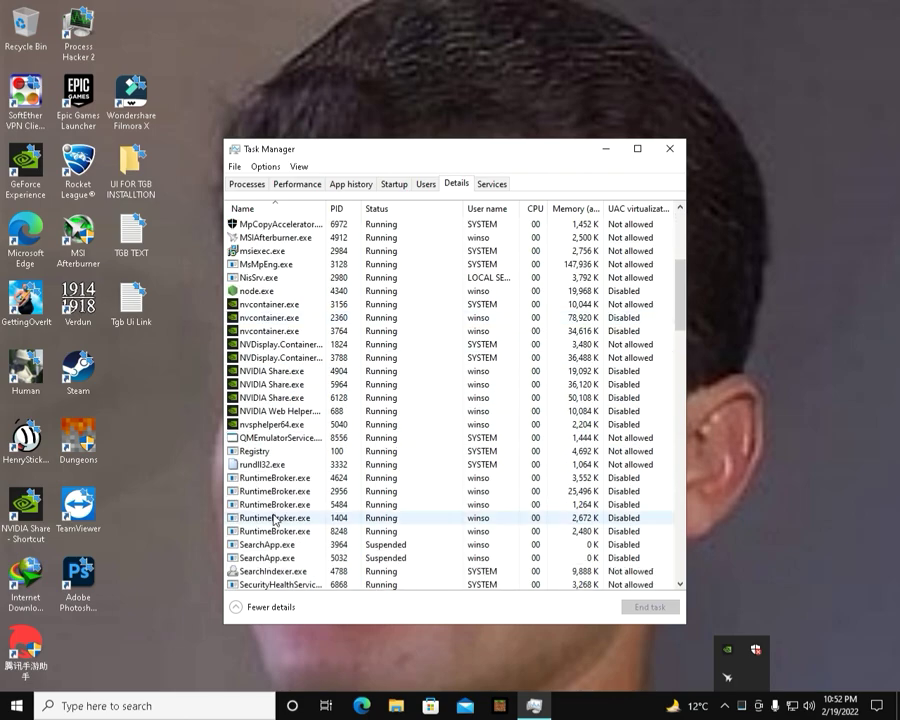
{"action": "left_click", "coordinate": [290, 438]}
{"action": "right_click", "coordinate": [292, 438]}
{"action": "left_click", "coordinate": [302, 445]}
{"action": "left_click", "coordinate": [410, 373]}
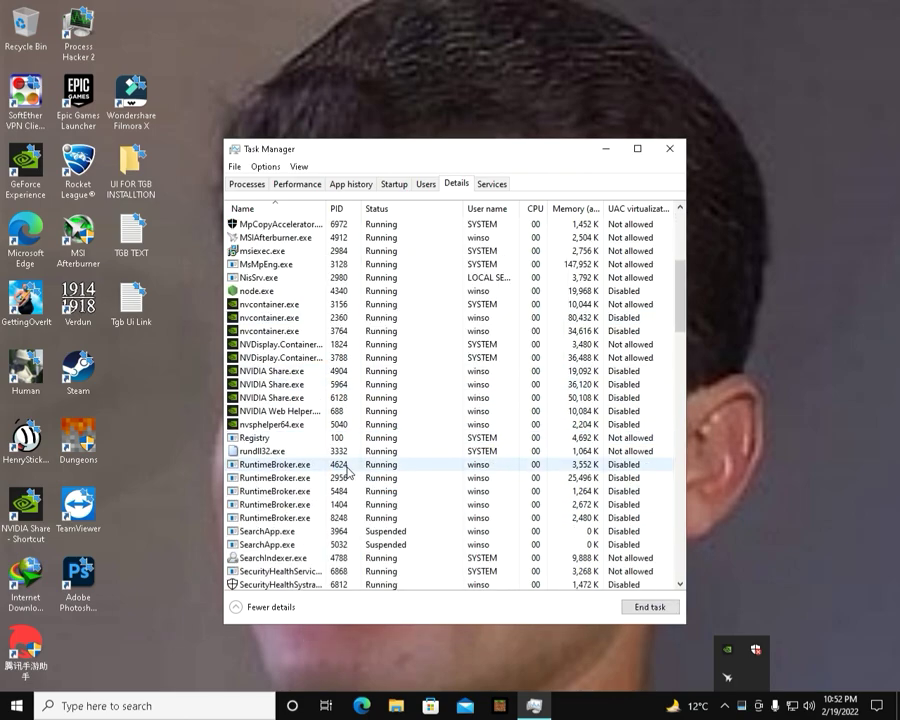
{"action": "scroll", "coordinate": [347, 470], "scroll_direction": "down", "scroll_amount": 20}
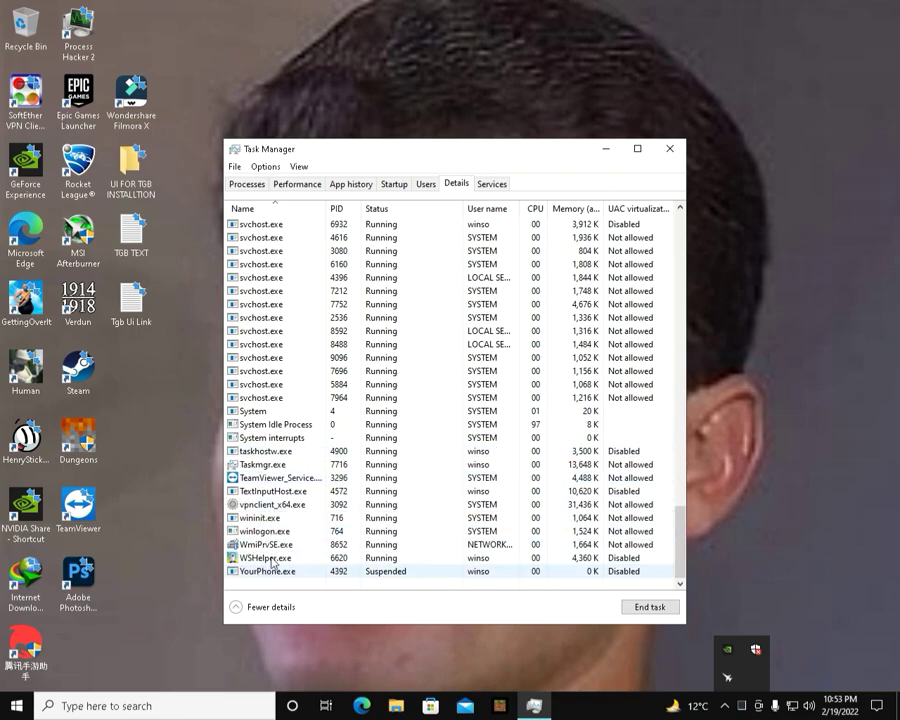
{"action": "scroll", "coordinate": [295, 485], "scroll_direction": "up", "scroll_amount": 3}
{"action": "left_click", "coordinate": [683, 156]}
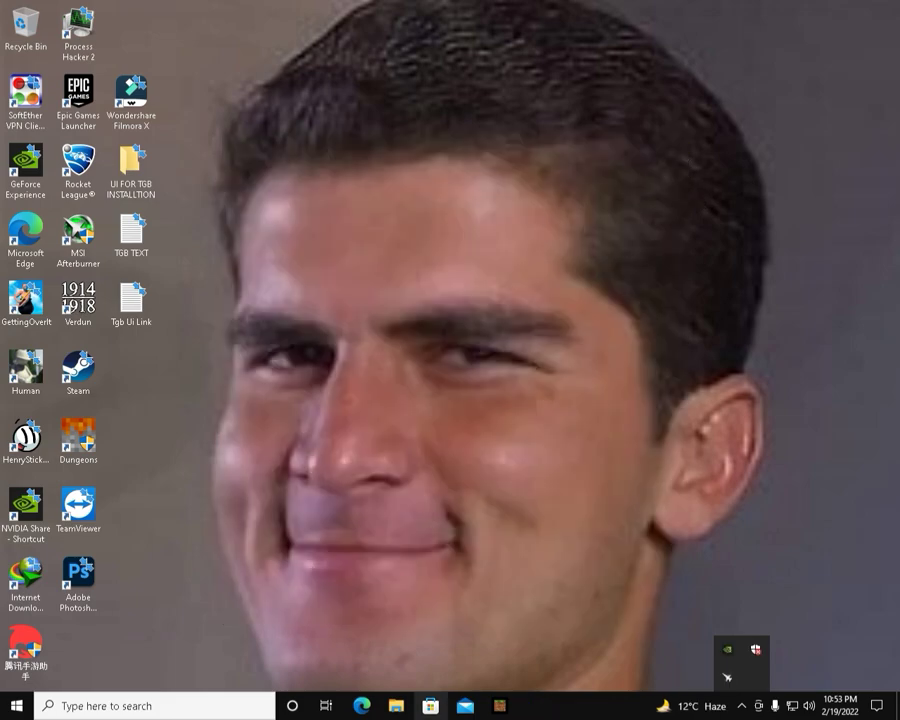
Open the emulator shortcut's file location and rename the ui folder inside TxGameAssistant as ui1
{"action": "right_click", "coordinate": [36, 636]}
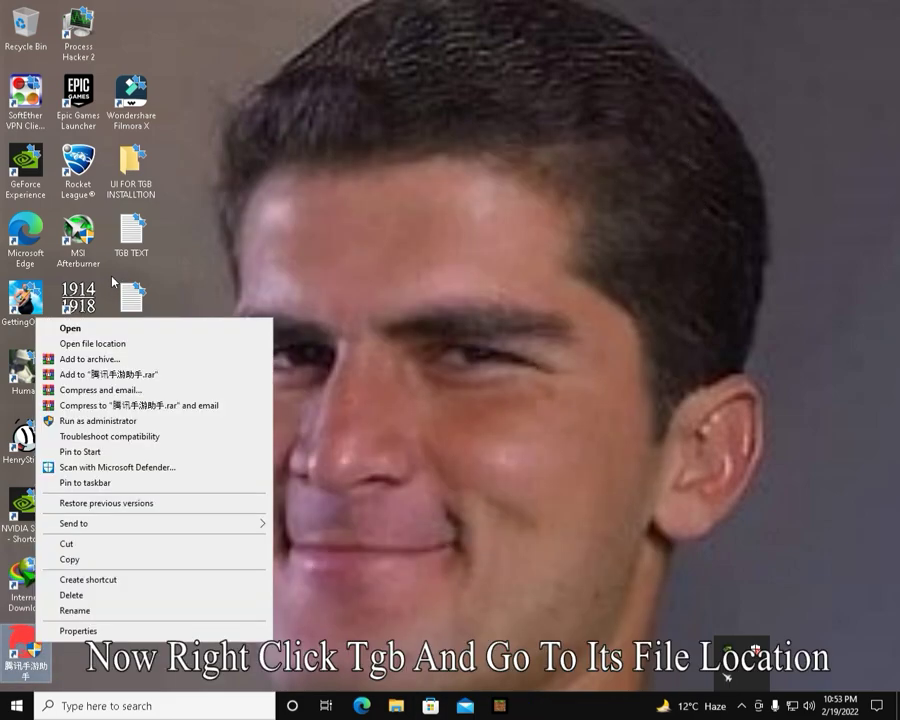
{"action": "left_click", "coordinate": [80, 341]}
{"action": "left_click", "coordinate": [145, 119]}
{"action": "right_click", "coordinate": [159, 195]}
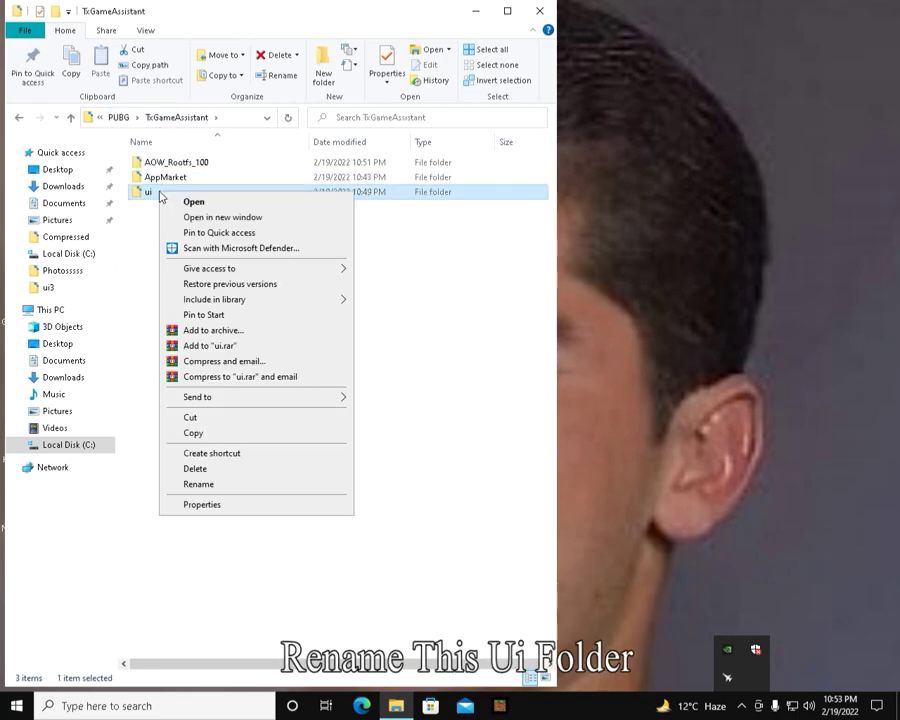
{"action": "left_click", "coordinate": [198, 480]}
{"action": "type", "text": "ui1"}
{"action": "key", "text": "Return"}
Open the Tgb Ui Link text file on the desktop and copy its MediaFire link
{"action": "key", "text": "super+Down"}
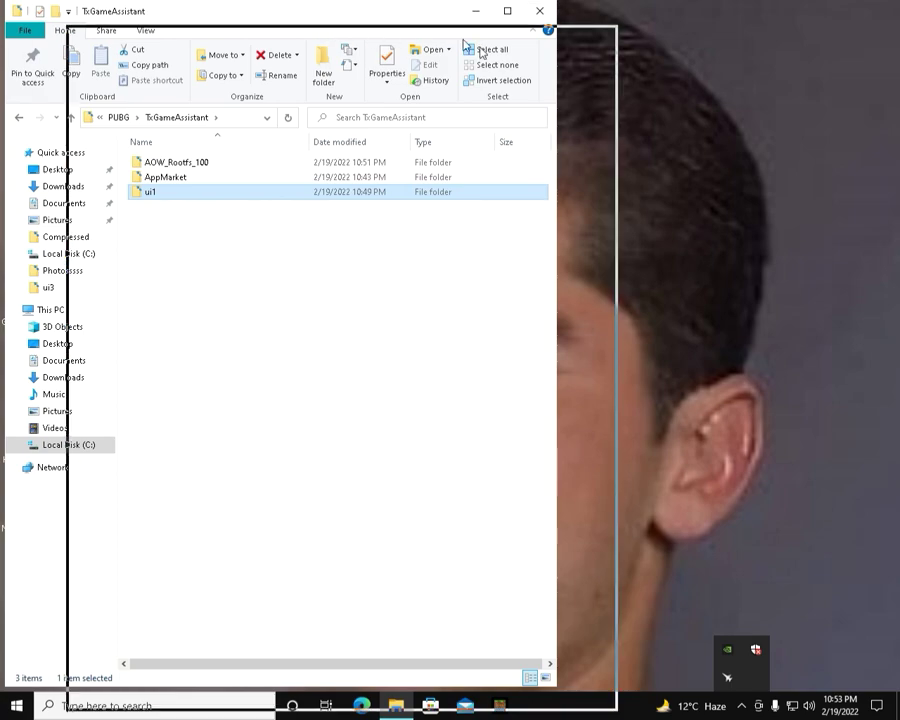
{"action": "left_click", "coordinate": [362, 706]}
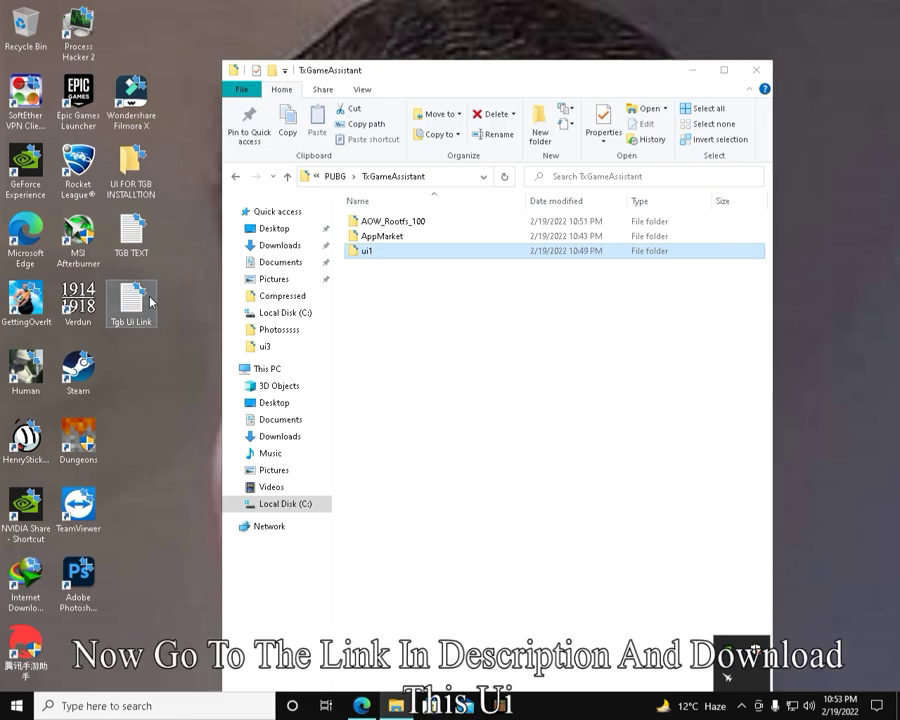
{"action": "double_click", "coordinate": [140, 298]}
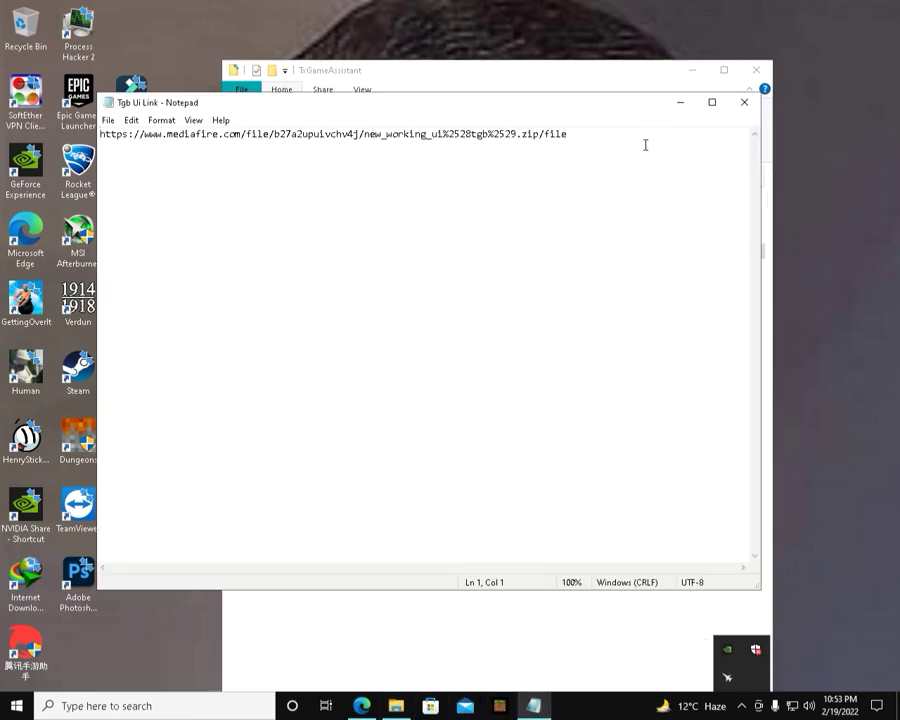
{"action": "left_click_drag", "start_coordinate": [648, 144], "coordinate": [113, 165]}
{"action": "key", "text": "ctrl+c"}
{"action": "left_click", "coordinate": [680, 101]}
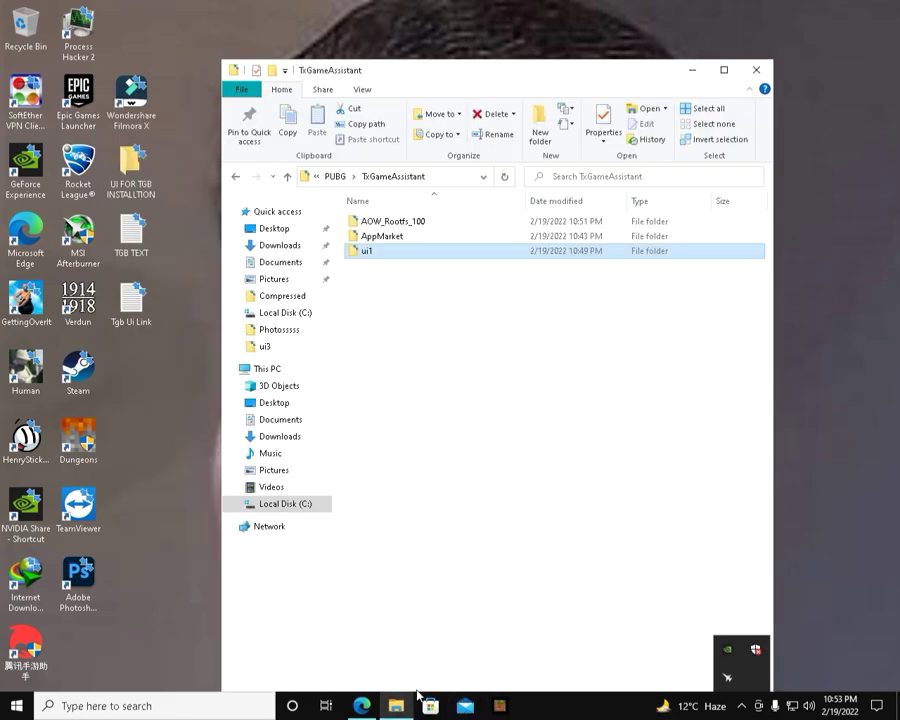
Open the copied link in Edge, start downloading new working ui(tgb).zip, cancel the download and close the browser
{"action": "left_click", "coordinate": [362, 706]}
{"action": "key", "text": "ctrl+v"}
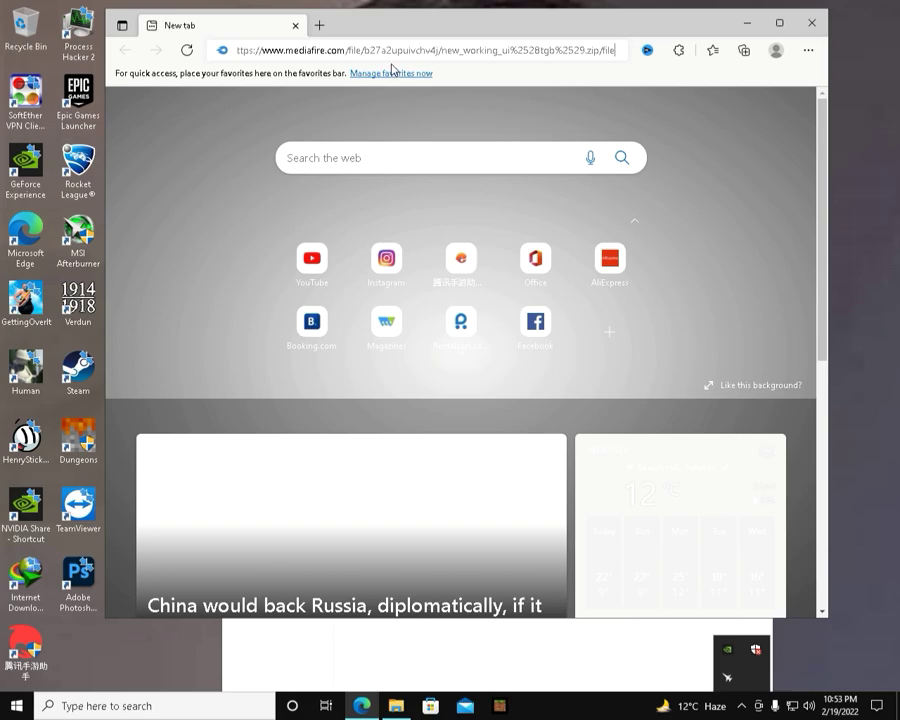
{"action": "key", "text": "Return"}
{"action": "left_click", "coordinate": [763, 202]}
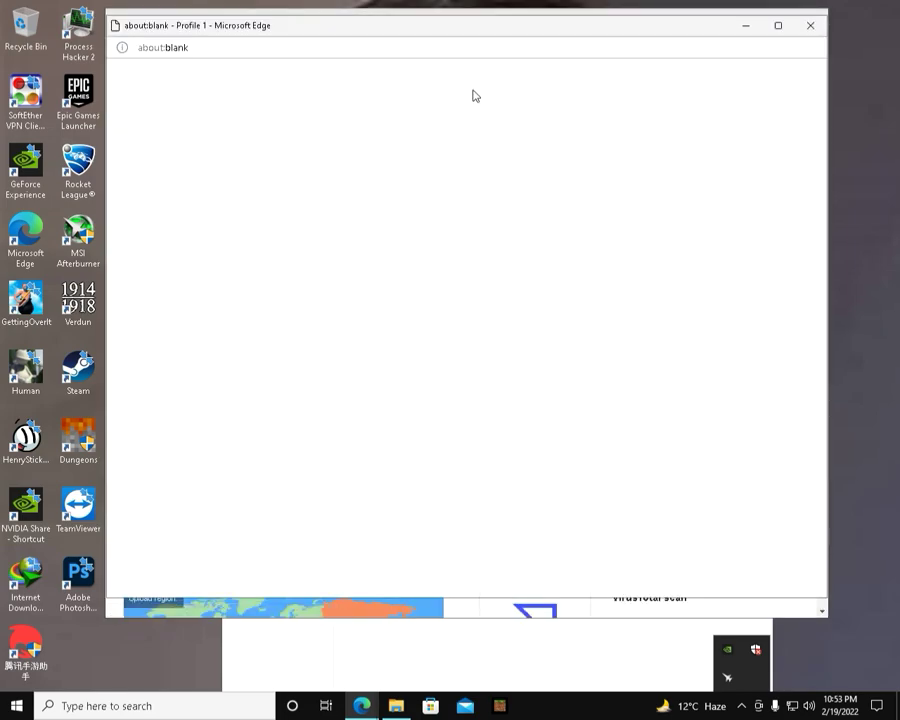
{"action": "left_click", "coordinate": [810, 26]}
{"action": "left_click", "coordinate": [745, 51]}
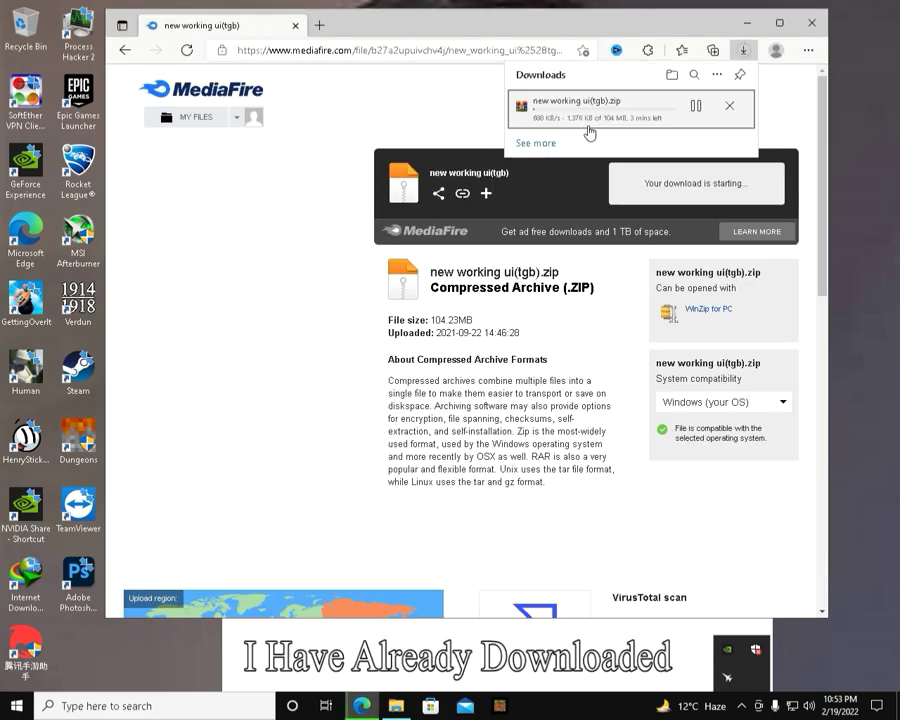
{"action": "left_click", "coordinate": [729, 105]}
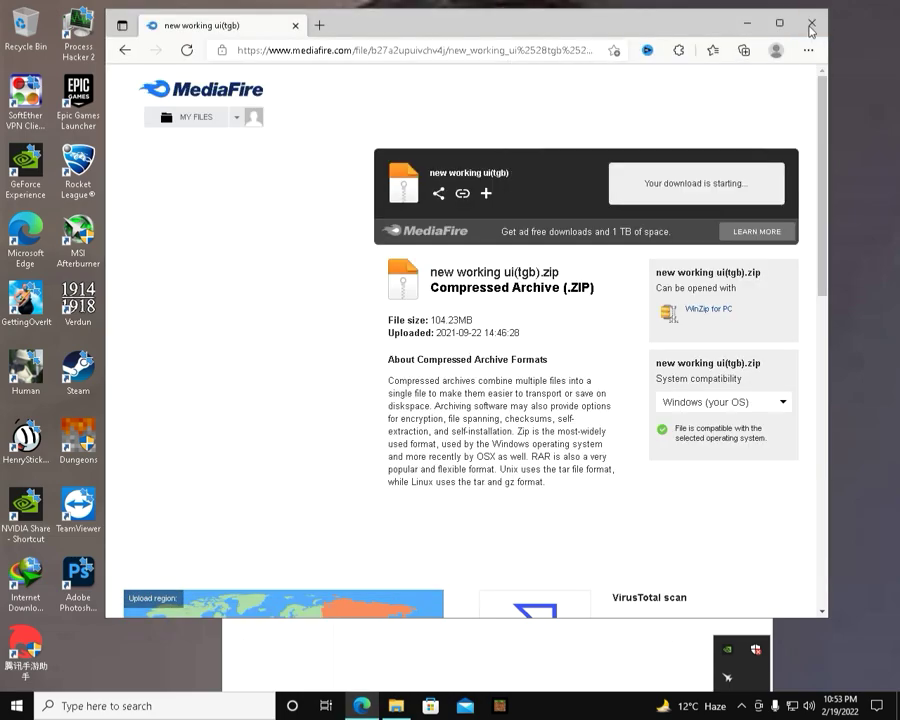
{"action": "left_click", "coordinate": [810, 23]}
Extract the new working ui(tgb) archive inside the UI FOR TGB INSTALLTION folder on the desktop
{"action": "double_click", "coordinate": [130, 163]}
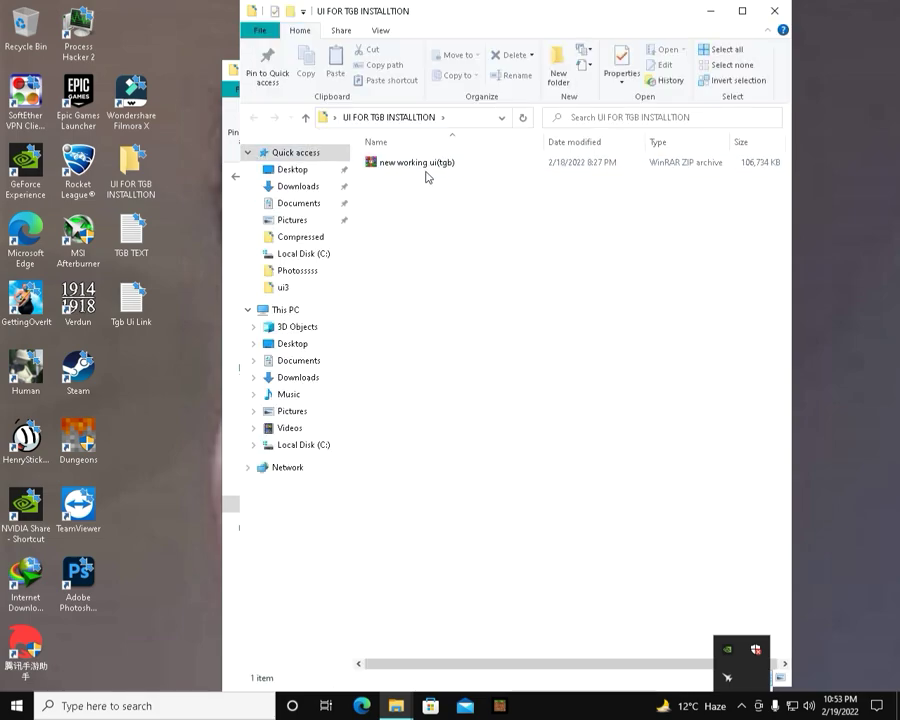
{"action": "left_click", "coordinate": [427, 168]}
{"action": "right_click", "coordinate": [427, 169]}
{"action": "left_click", "coordinate": [480, 222]}
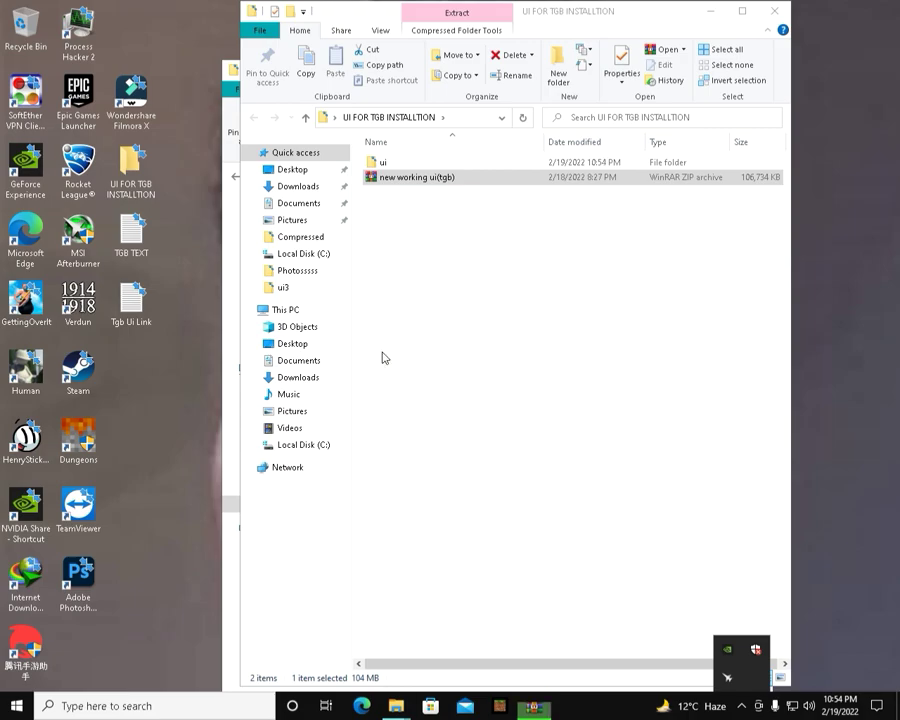
Move the extracted ui folder into the TxGameAssistant folder
{"action": "left_click", "coordinate": [406, 162]}
{"action": "right_click", "coordinate": [405, 161]}
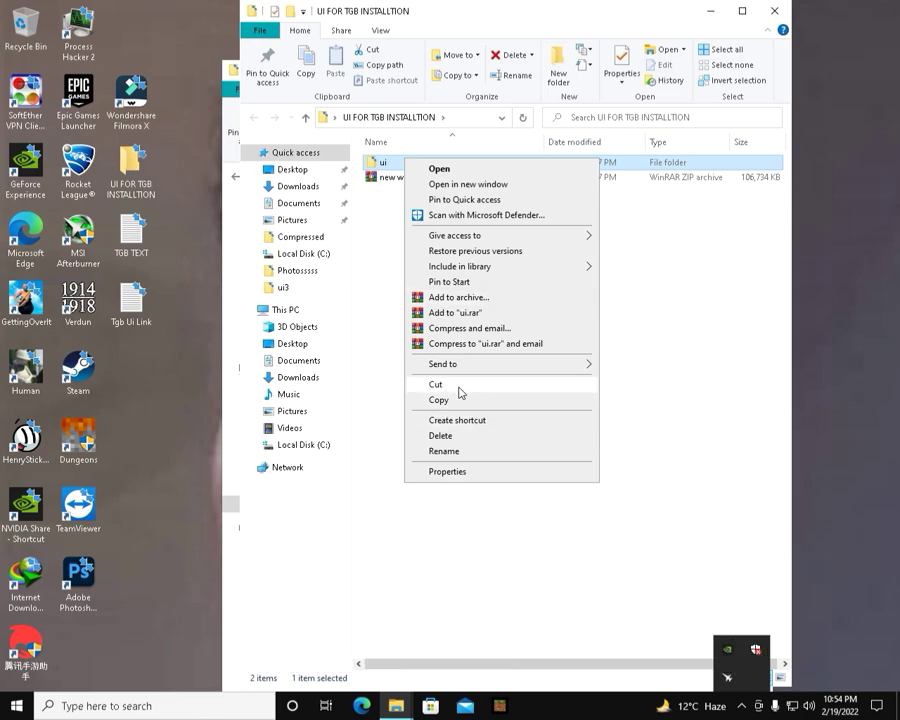
{"action": "left_click", "coordinate": [459, 386]}
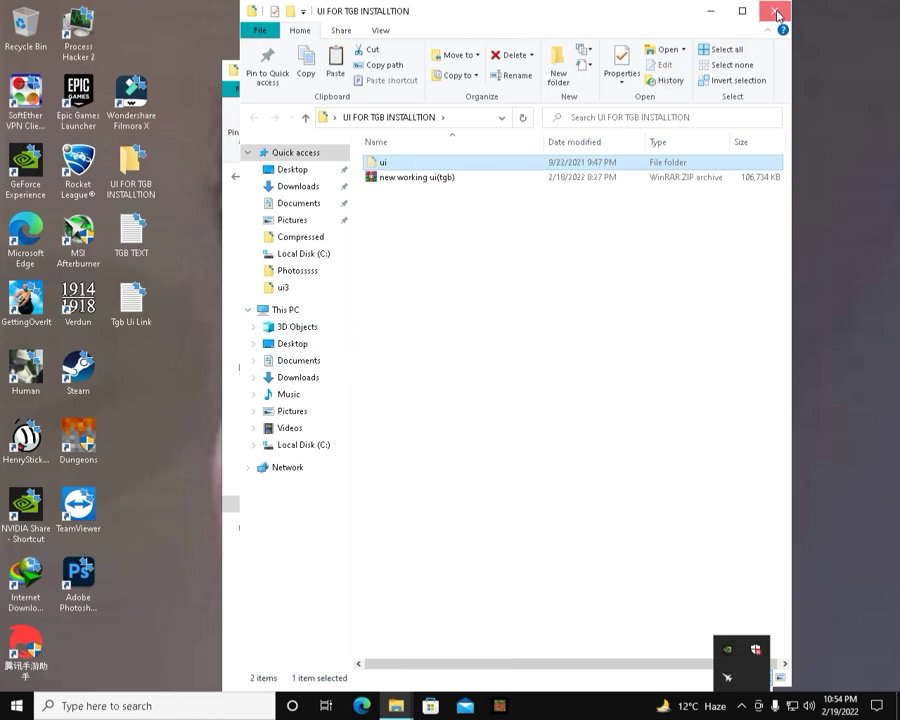
{"action": "left_click", "coordinate": [778, 14]}
{"action": "right_click", "coordinate": [394, 305]}
{"action": "left_click", "coordinate": [440, 402]}
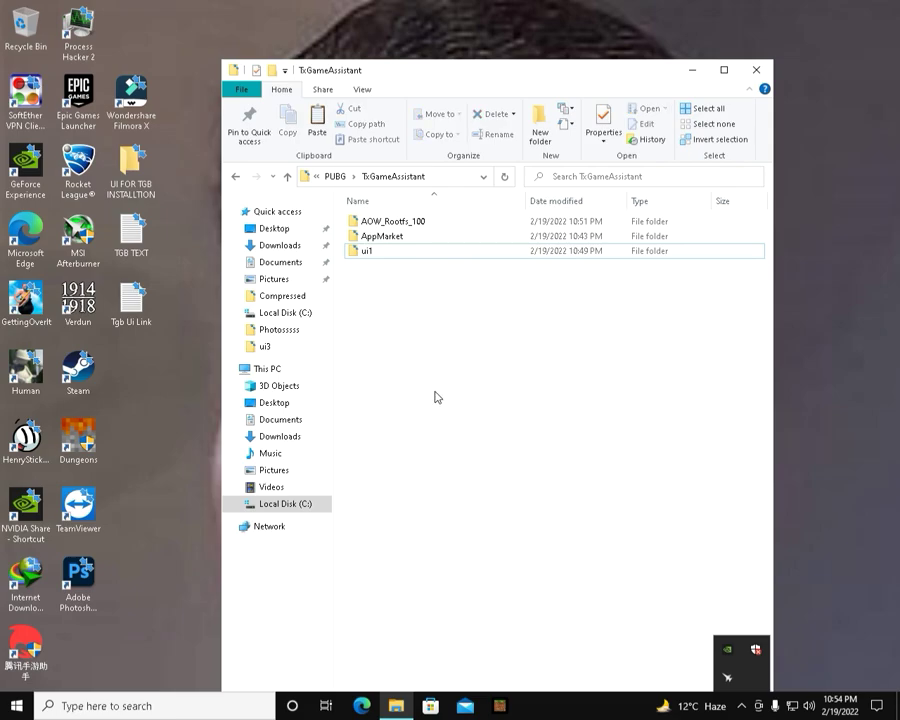
Copy the whole launch parameter line from the TGB TEXT file on the desktop and close the file
{"action": "double_click", "coordinate": [130, 298]}
{"action": "left_click", "coordinate": [744, 102]}
{"action": "double_click", "coordinate": [130, 251]}
{"action": "left_click_drag", "start_coordinate": [349, 134], "coordinate": [168, 134]}
{"action": "left_click", "coordinate": [101, 144]}
{"action": "double_click", "coordinate": [309, 136]}
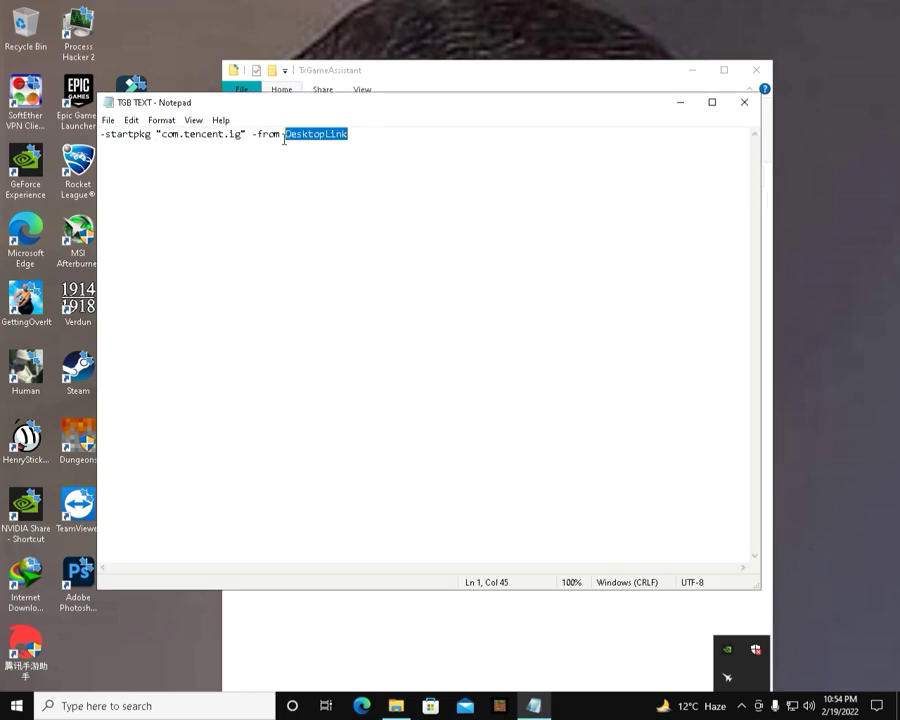
{"action": "key", "text": "ctrl+a"}
{"action": "key", "text": "ctrl+c"}
{"action": "left_click", "coordinate": [744, 102]}
Append a space and -startpkg "com.tencent.ig" -from DesktopLink to the 腾讯手游助手 shortcut's target, apply it and close the TxGameAssistant folder
{"action": "right_click", "coordinate": [25, 650]}
{"action": "left_click", "coordinate": [40, 634]}
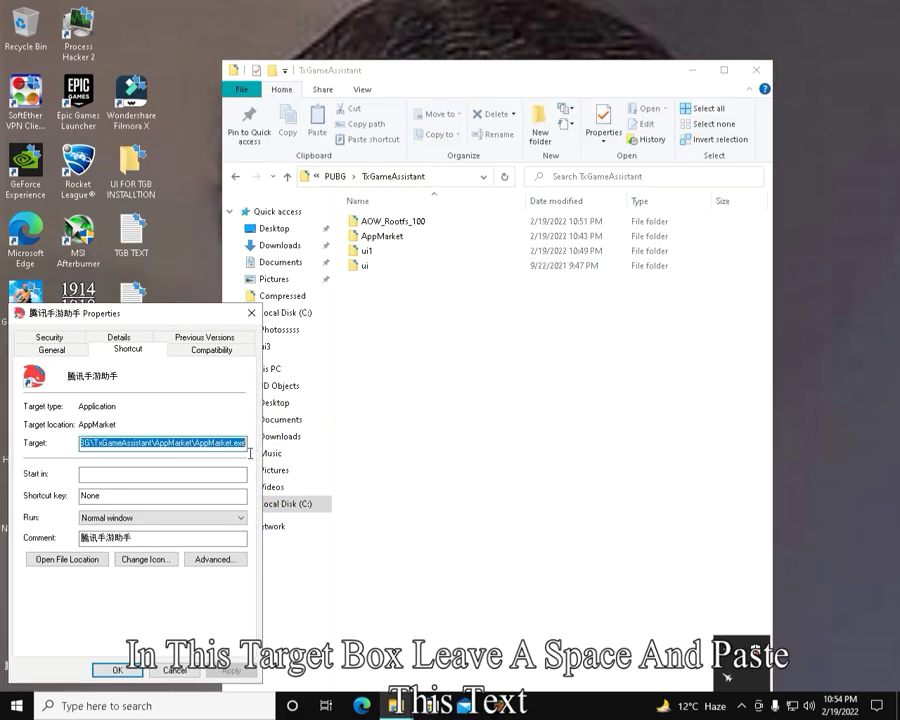
{"action": "left_click", "coordinate": [246, 443]}
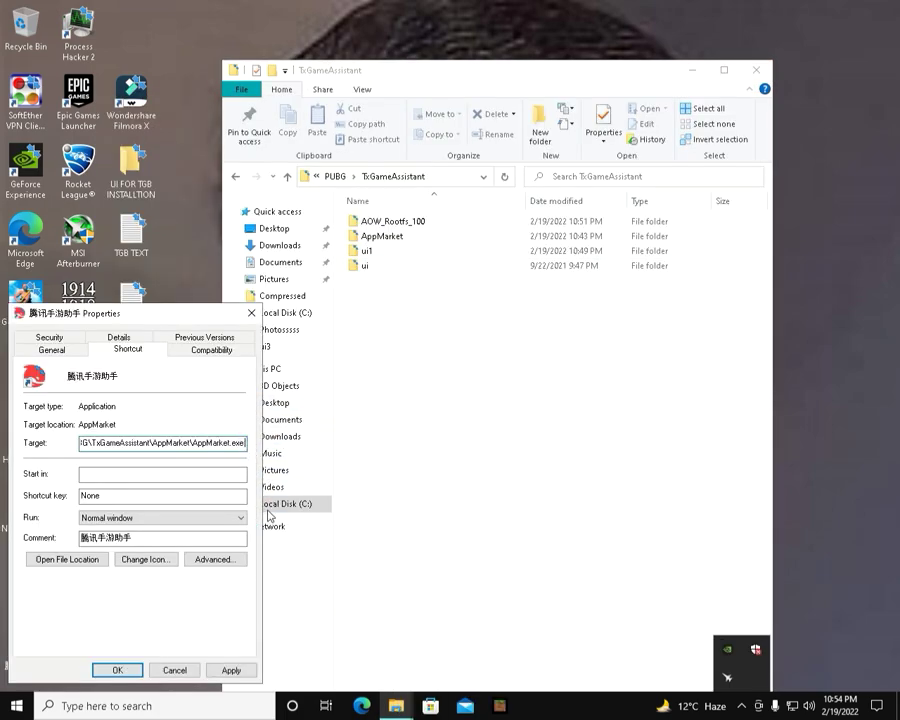
{"action": "key", "text": "ctrl+v"}
{"action": "left_click", "coordinate": [236, 670]}
{"action": "left_click", "coordinate": [115, 670]}
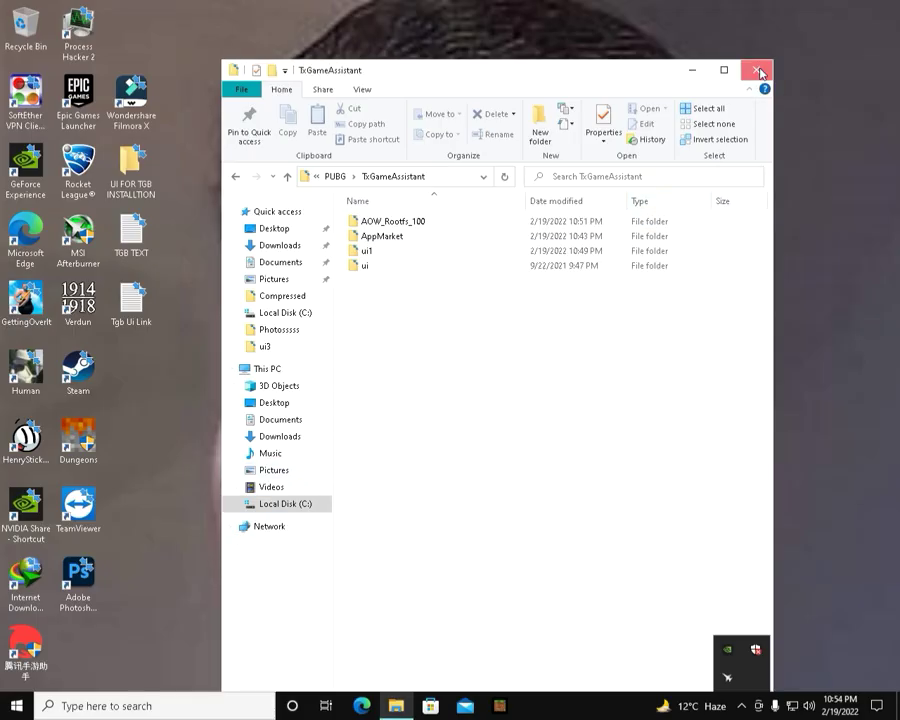
{"action": "left_click", "coordinate": [758, 71]}
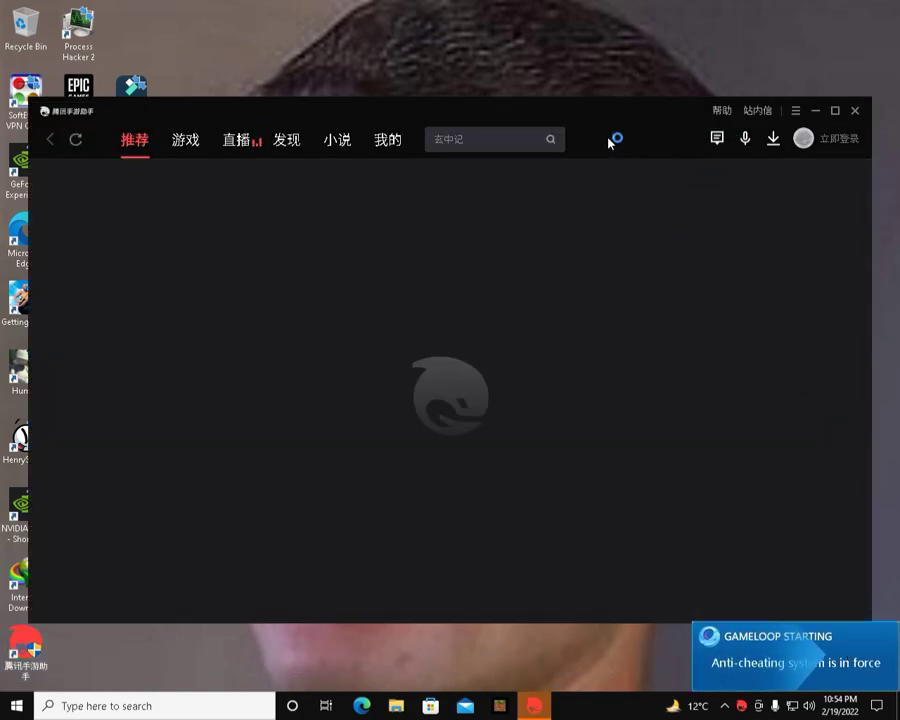
Review the emulator's basic, engine, device model and PUBG MOBILE game settings without changing them
{"action": "left_click", "coordinate": [795, 111]}
{"action": "left_click", "coordinate": [736, 180]}
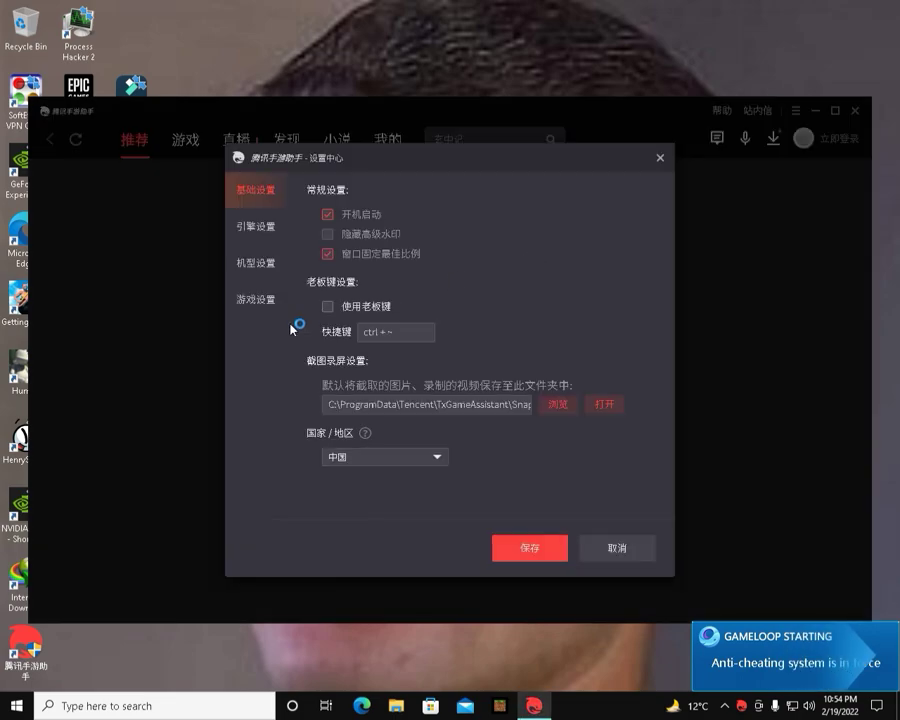
{"action": "left_click", "coordinate": [263, 240]}
{"action": "left_click", "coordinate": [258, 266]}
{"action": "left_click", "coordinate": [258, 302]}
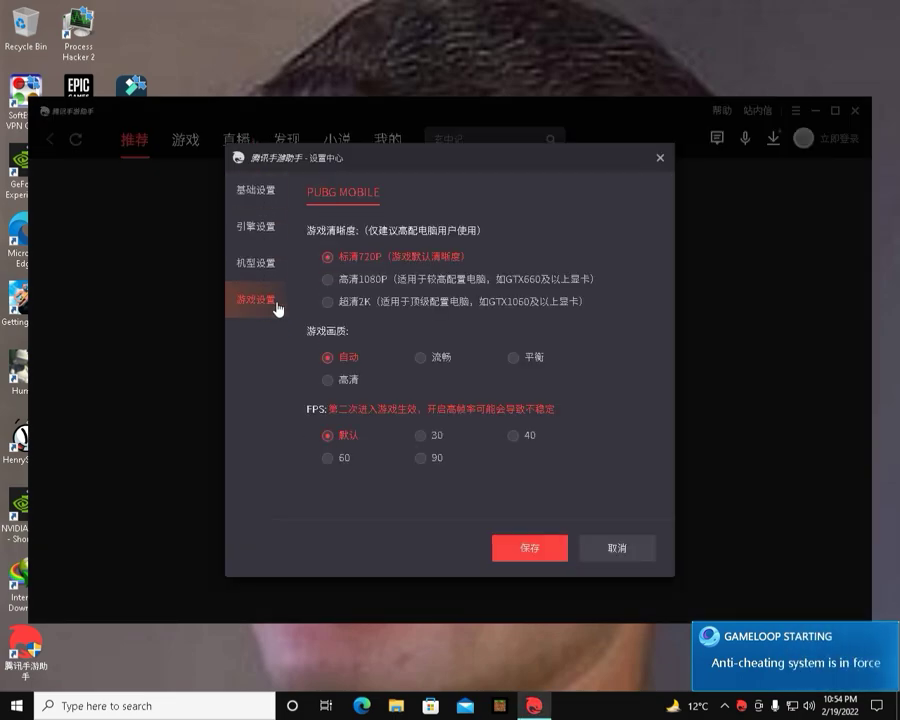
{"action": "left_click", "coordinate": [662, 158]}
Check PUBG MOBILE in the installation manager, and close the launcher window behind the loading Gameloop window
{"action": "left_click", "coordinate": [772, 138]}
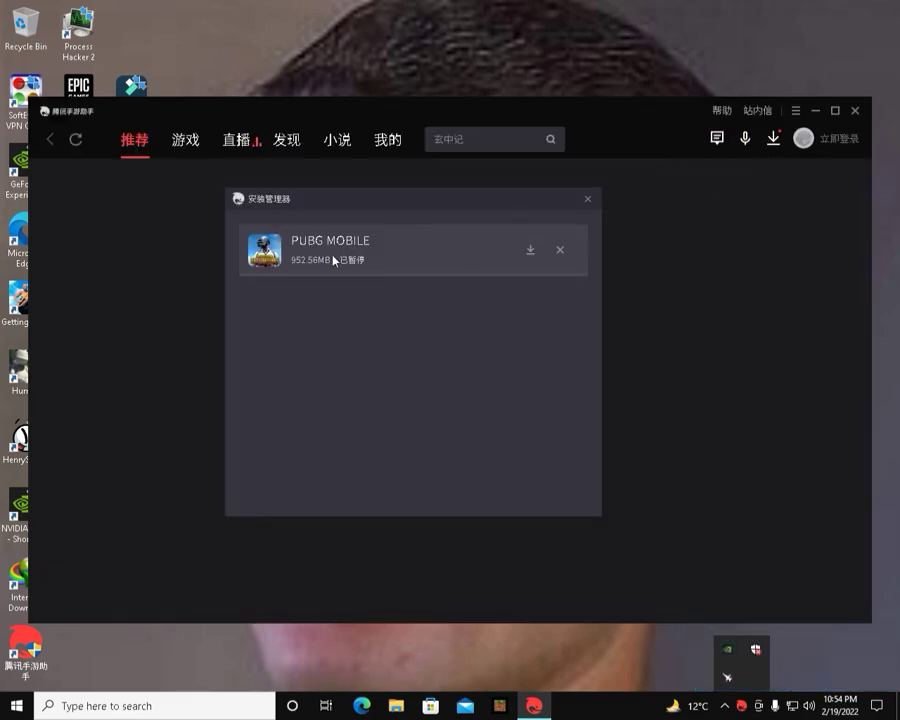
{"action": "left_click", "coordinate": [587, 199]}
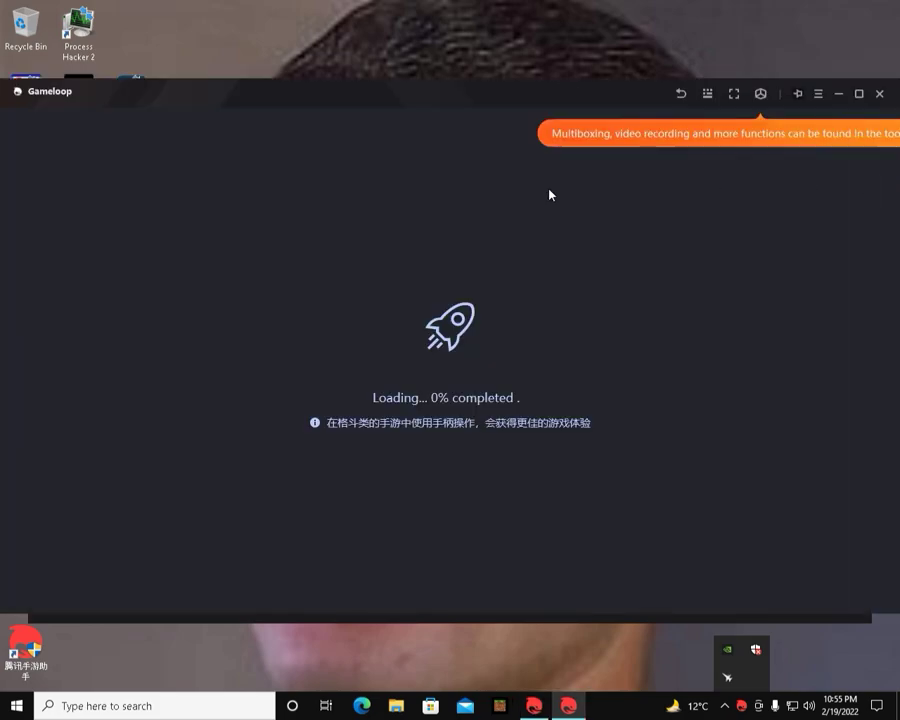
{"action": "left_click", "coordinate": [836, 131]}
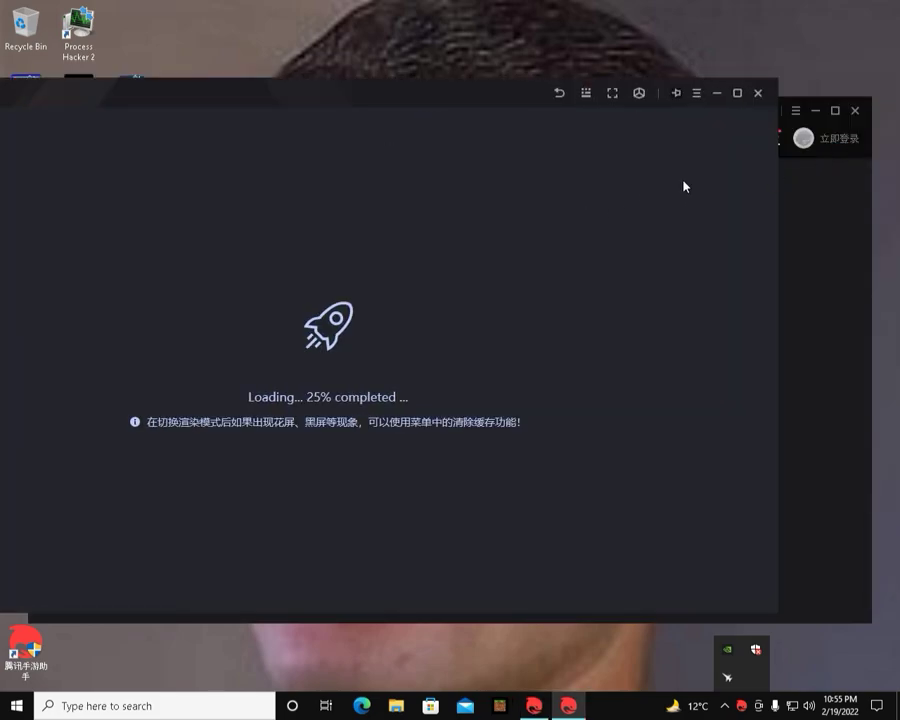
{"action": "left_click", "coordinate": [855, 110]}
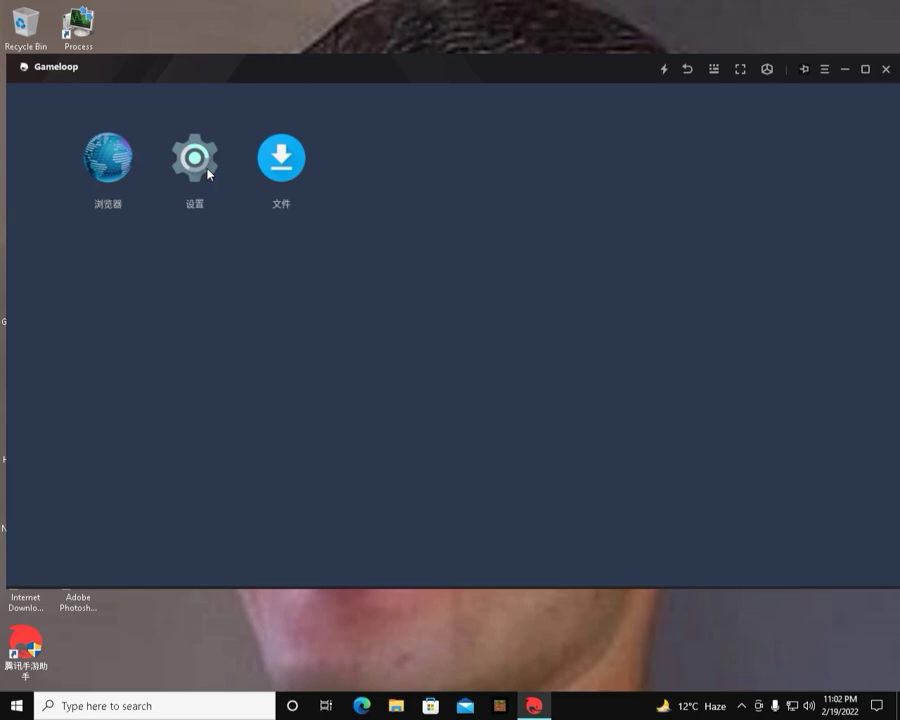
Add English (United States) in the Android language settings and place it above 中文（中国）
{"action": "left_click", "coordinate": [195, 160]}
{"action": "scroll", "coordinate": [222, 416], "scroll_direction": "down", "scroll_amount": 6}
{"action": "scroll", "coordinate": [155, 270], "scroll_direction": "down", "scroll_amount": 4}
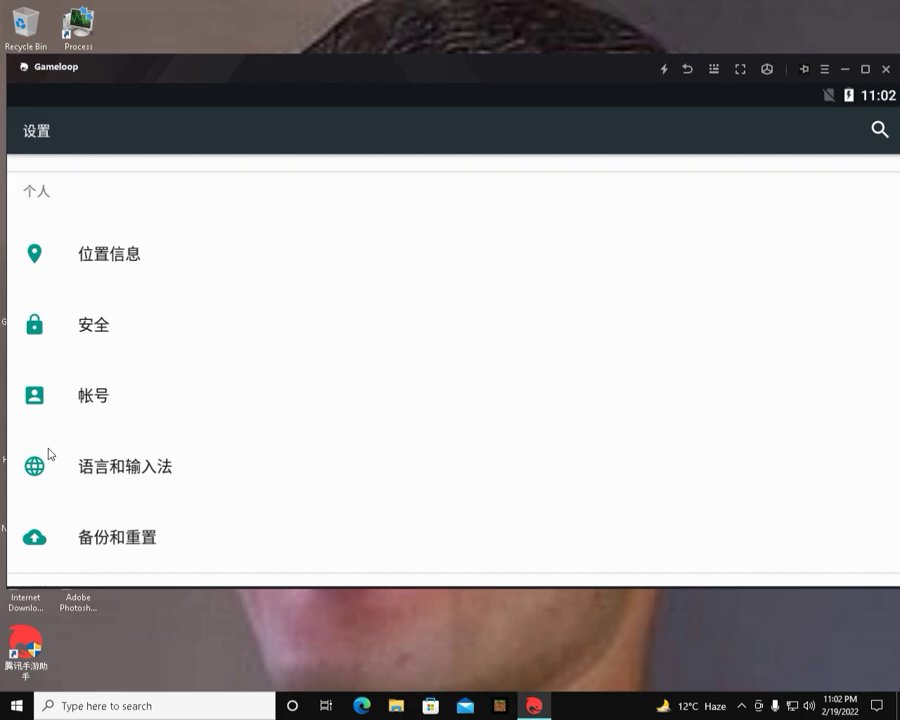
{"action": "left_click", "coordinate": [82, 487]}
{"action": "left_click", "coordinate": [267, 197]}
{"action": "left_click", "coordinate": [607, 318]}
{"action": "left_click", "coordinate": [876, 130]}
{"action": "type", "text": "e"}
{"action": "left_click", "coordinate": [115, 327]}
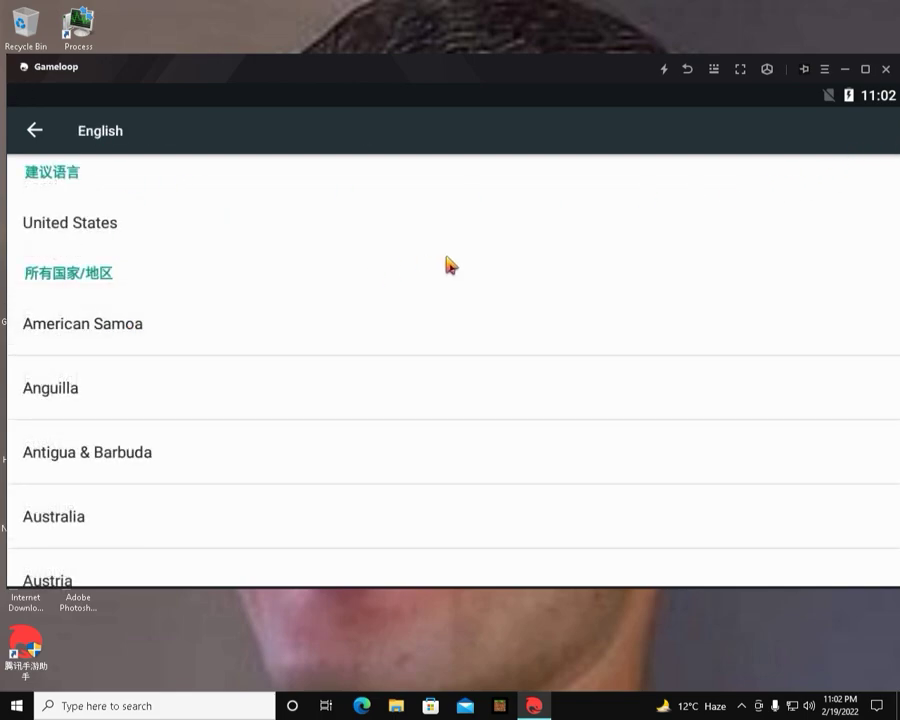
{"action": "left_click_drag", "start_coordinate": [890, 321], "coordinate": [890, 190]}
Remove 中文（中国） from the language preferences and return to the Gameloop home screen
{"action": "left_click", "coordinate": [882, 130]}
{"action": "left_click", "coordinate": [770, 140]}
{"action": "left_click", "coordinate": [675, 283]}
{"action": "left_click", "coordinate": [880, 130]}
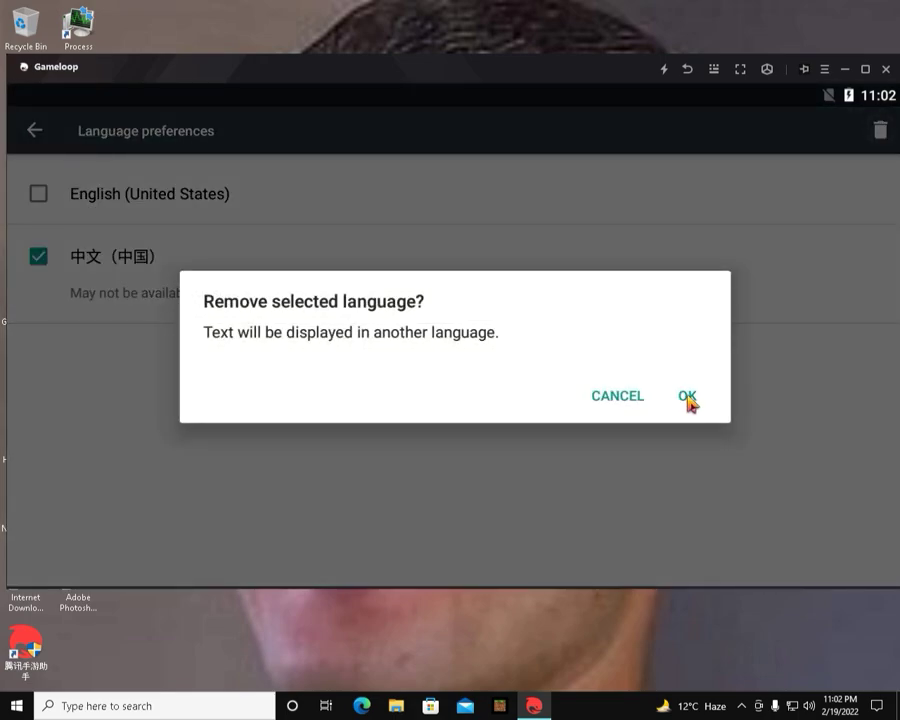
{"action": "left_click", "coordinate": [687, 398]}
{"action": "left_click", "coordinate": [687, 70]}
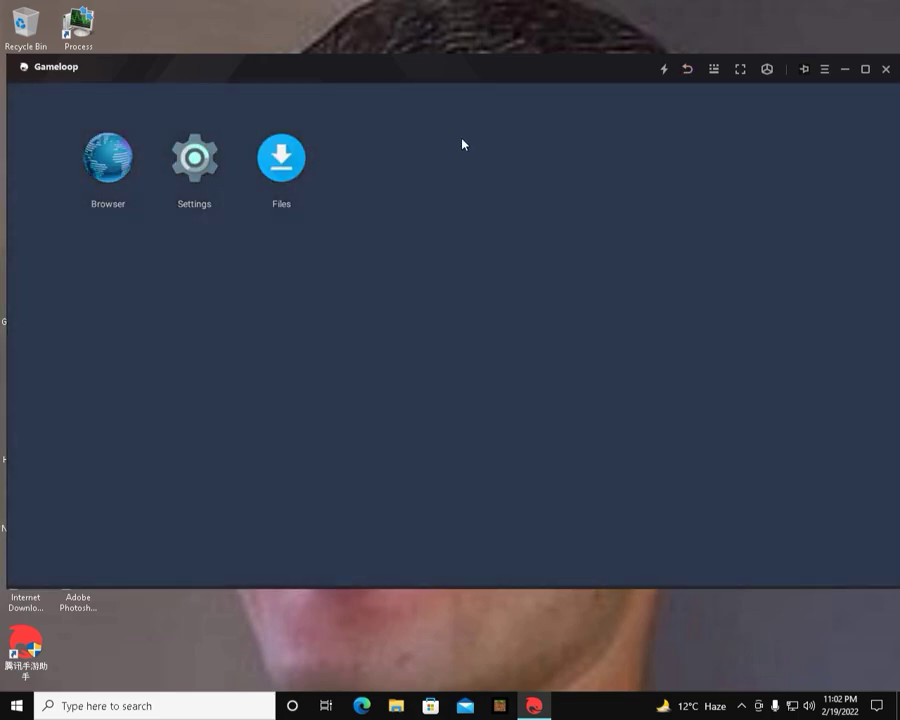
Search Google for es file explorer in the emulator's browser
{"action": "left_click", "coordinate": [138, 176]}
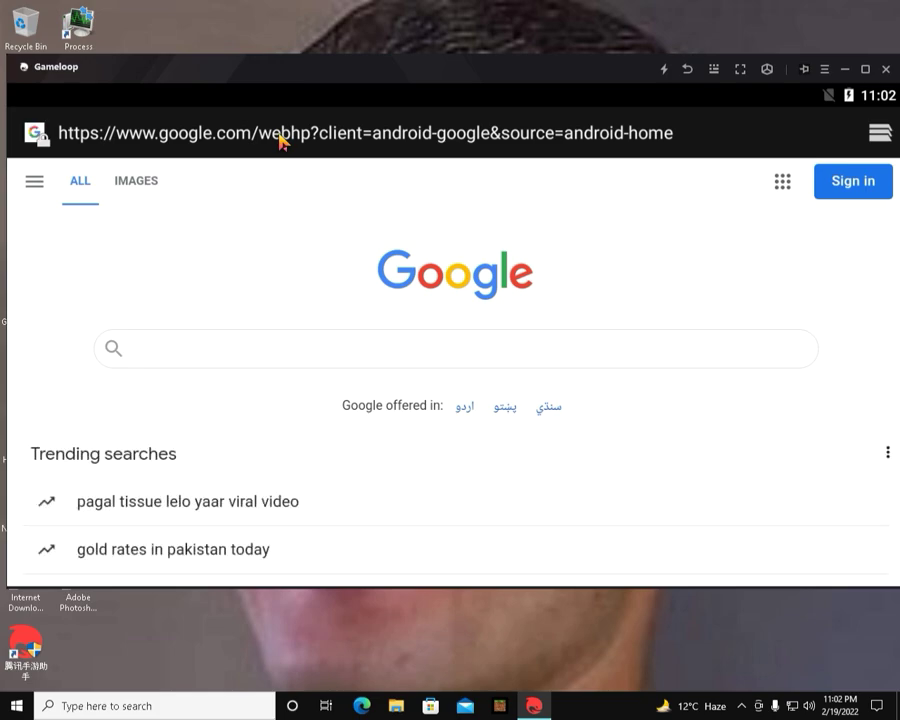
{"action": "left_click", "coordinate": [333, 165]}
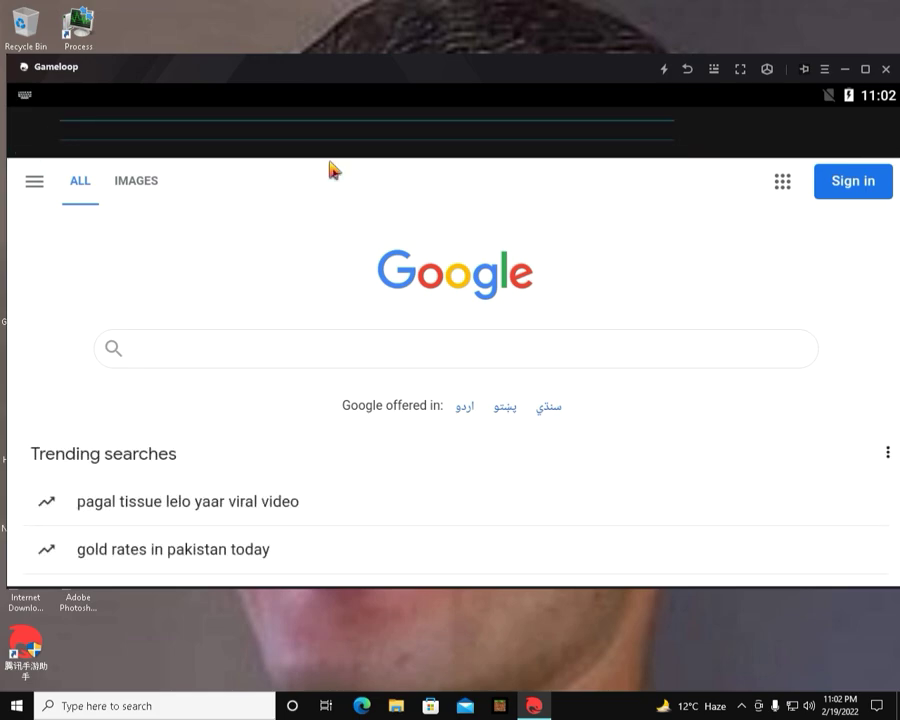
{"action": "type", "text": "es f"}
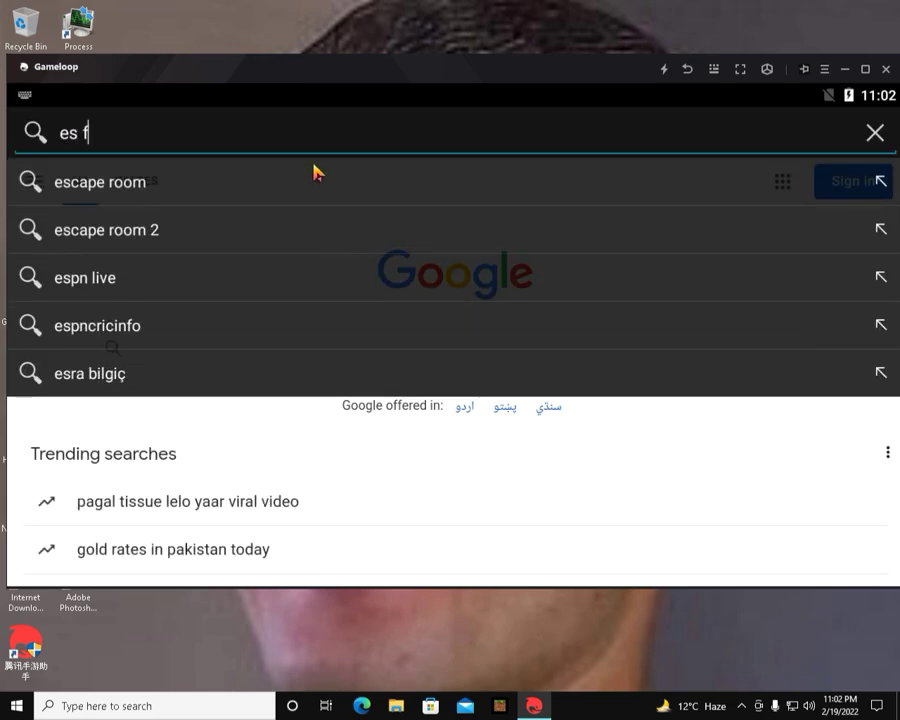
{"action": "left_click", "coordinate": [287, 176]}
Start the ES File Explorer File Manager 4.2.6.2.1 APK download from APKPure and check its progress in the notifications
{"action": "scroll", "coordinate": [121, 358], "scroll_direction": "down", "scroll_amount": 5}
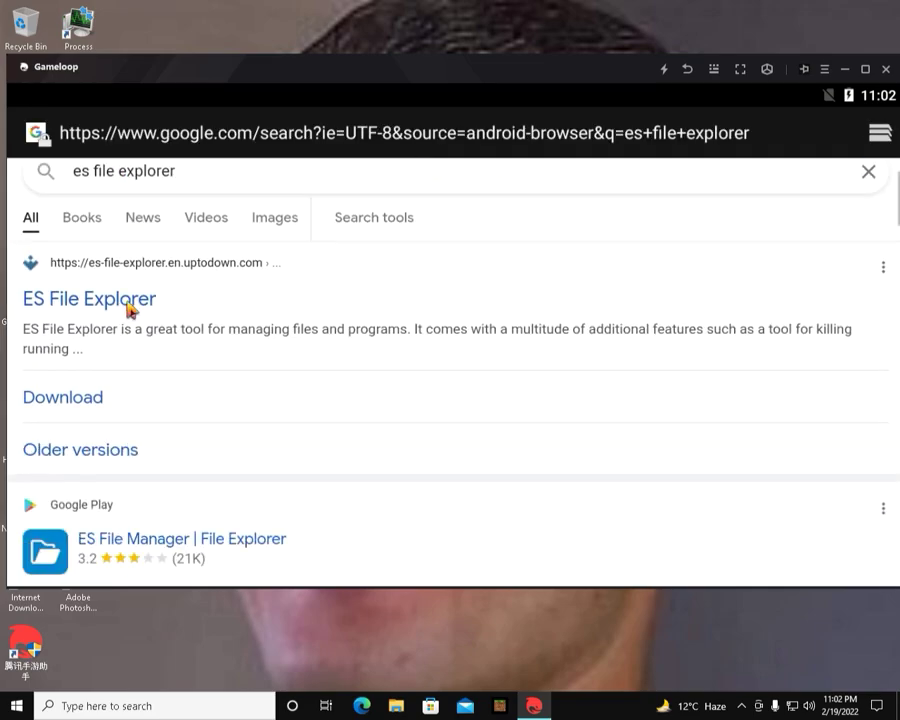
{"action": "scroll", "coordinate": [144, 360], "scroll_direction": "down", "scroll_amount": 5}
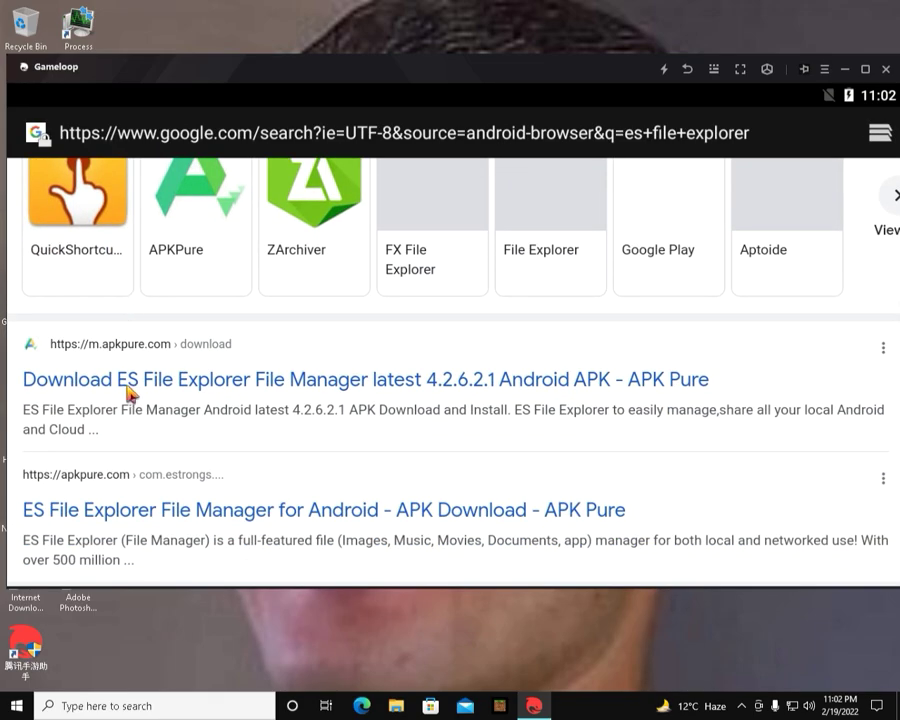
{"action": "left_click", "coordinate": [120, 413]}
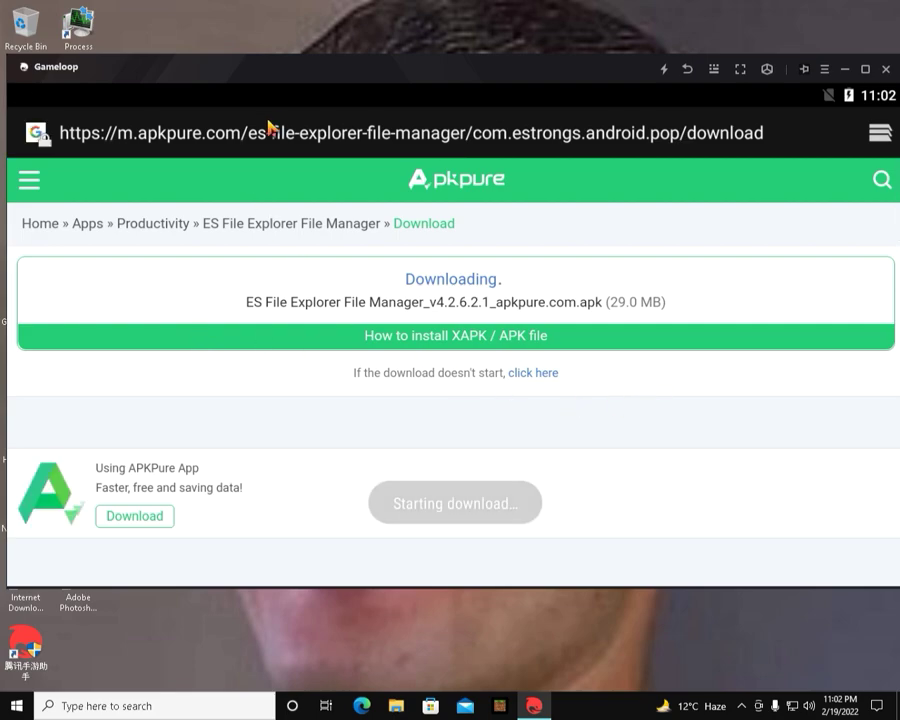
{"action": "left_click_drag", "start_coordinate": [281, 110], "coordinate": [291, 408]}
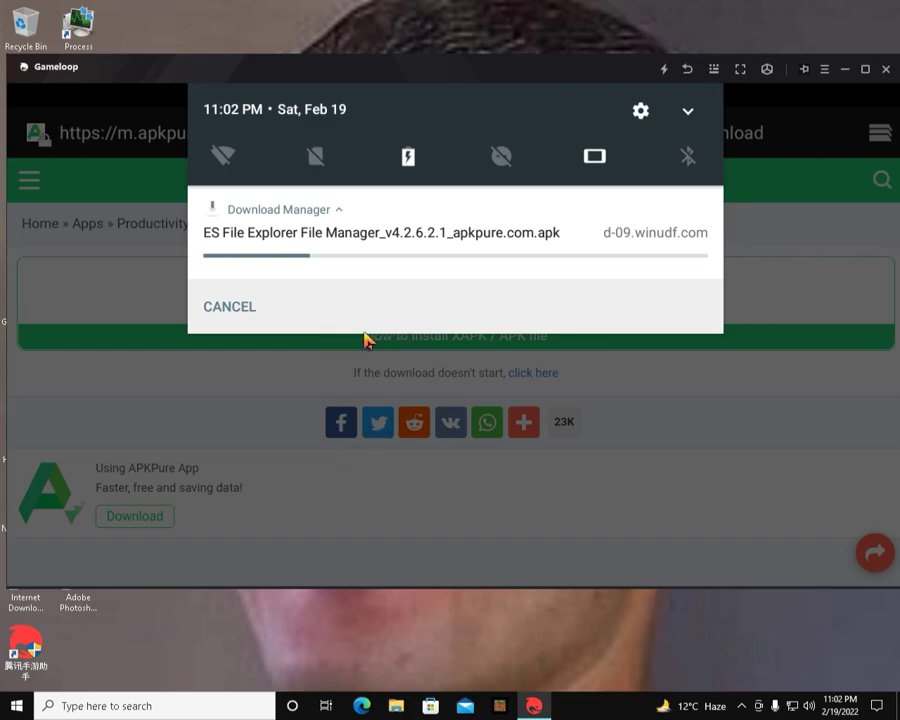
Leave the browser, install ES File Explorer from the finished download and return to the emulator's home screen
{"action": "left_click", "coordinate": [501, 468]}
{"action": "left_click", "coordinate": [686, 69]}
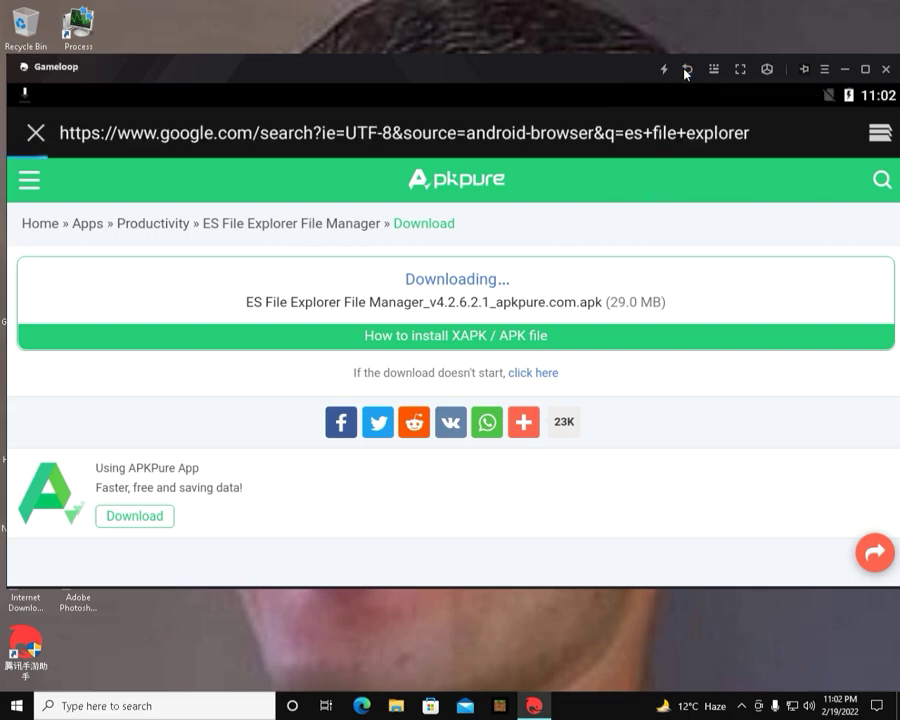
{"action": "left_click", "coordinate": [686, 69]}
{"action": "left_click_drag", "start_coordinate": [517, 95], "coordinate": [518, 440]}
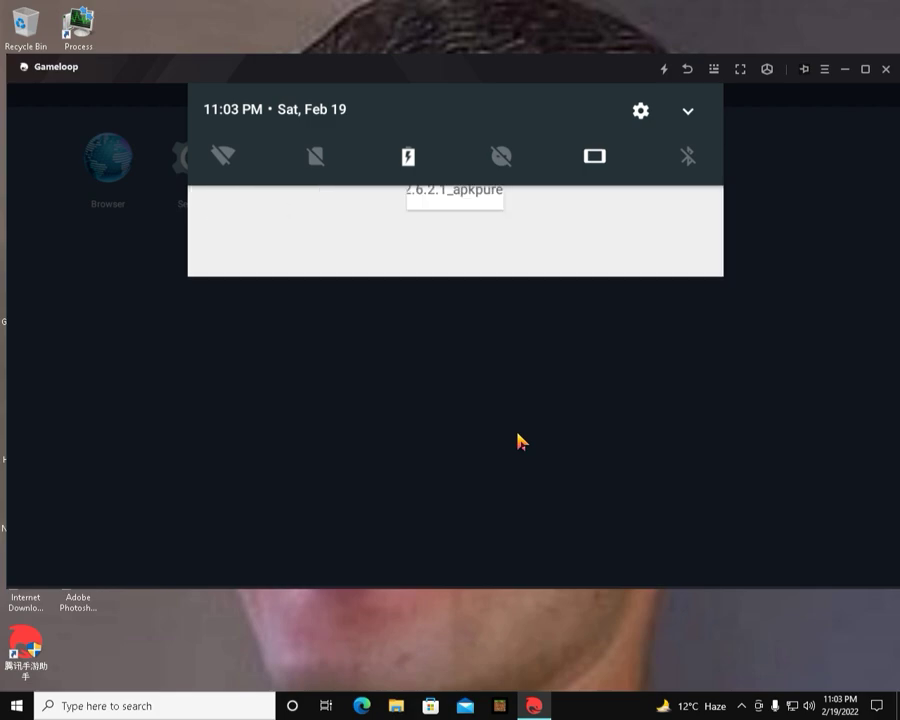
{"action": "left_click", "coordinate": [503, 267]}
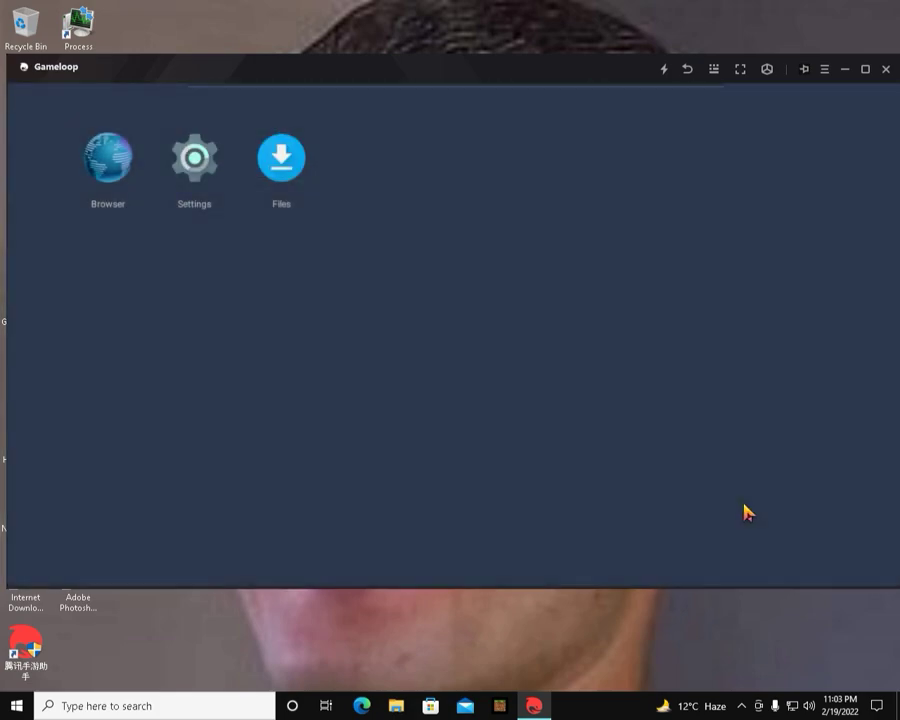
{"action": "left_click", "coordinate": [857, 556]}
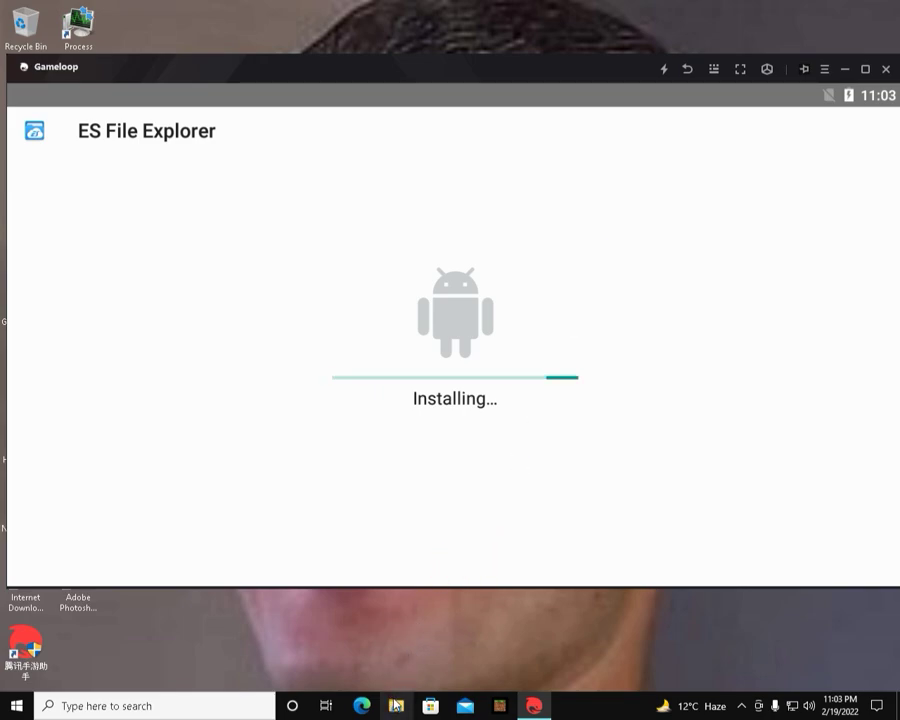
{"action": "right_click", "coordinate": [370, 6]}
{"action": "left_click", "coordinate": [396, 44]}
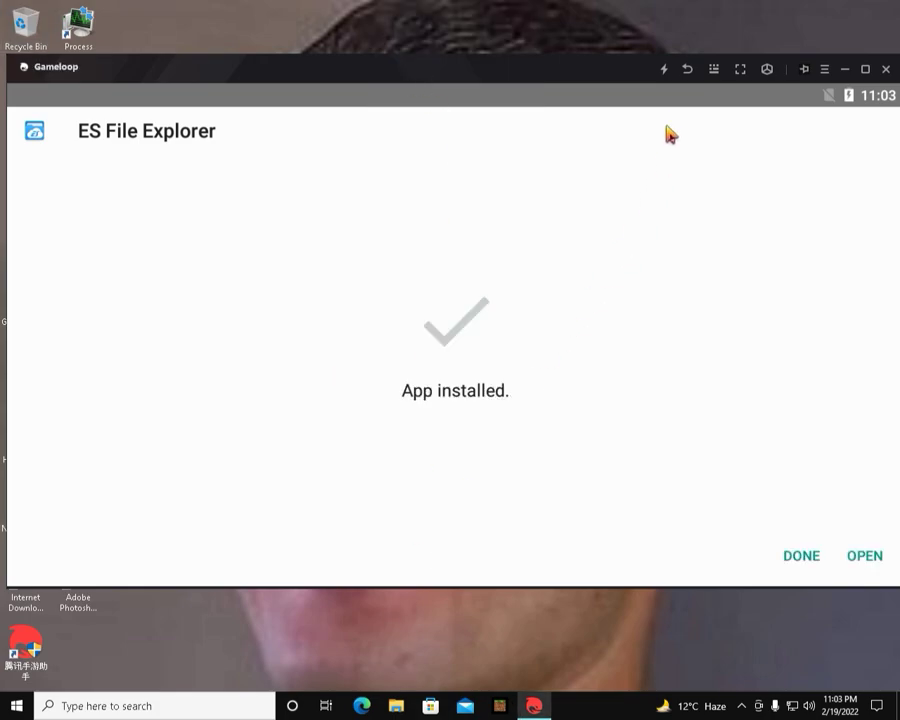
{"action": "left_click", "coordinate": [687, 71]}
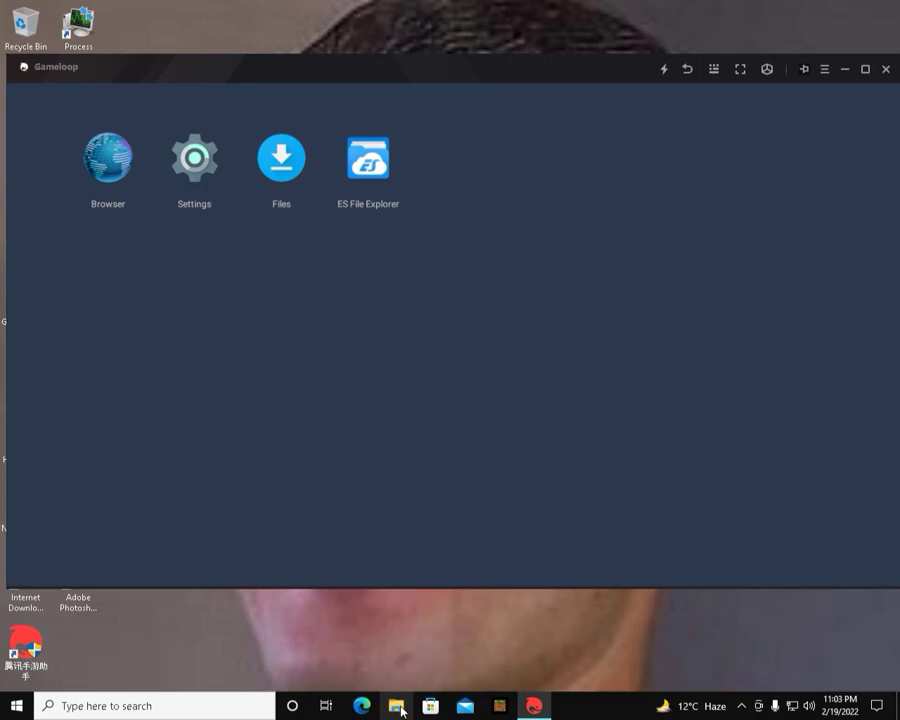
Move the PUBGMOBILE_Global_1.8.0_uawebsite APK from the Downloads folder into C:\Temp\TxGameDownload\MobileGamePCShared
{"action": "key", "text": "super+e"}
{"action": "left_click", "coordinate": [86, 181]}
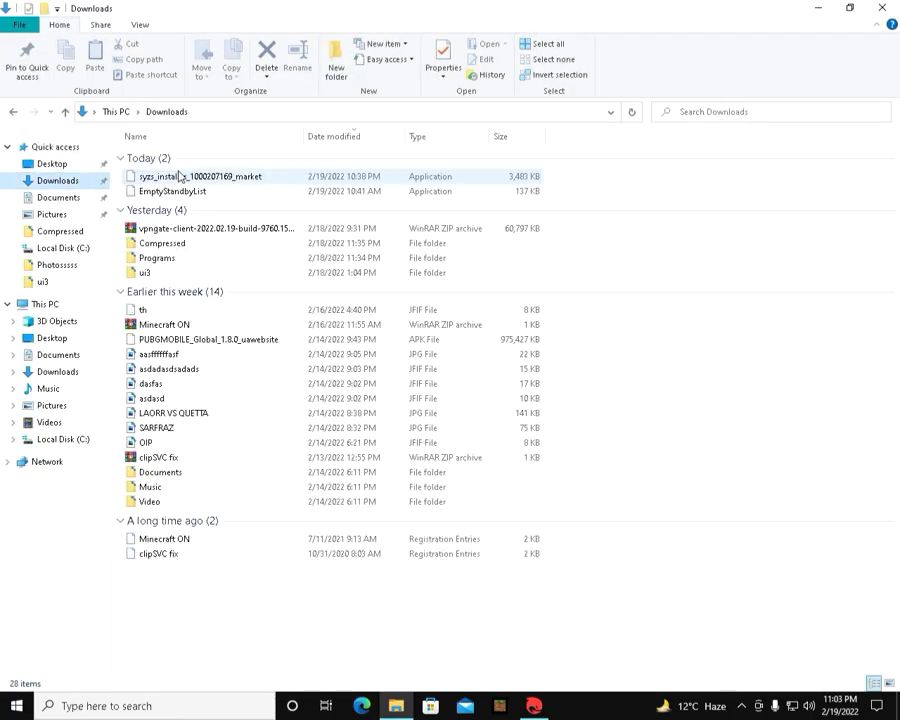
{"action": "left_click", "coordinate": [182, 339]}
{"action": "right_click", "coordinate": [182, 339]}
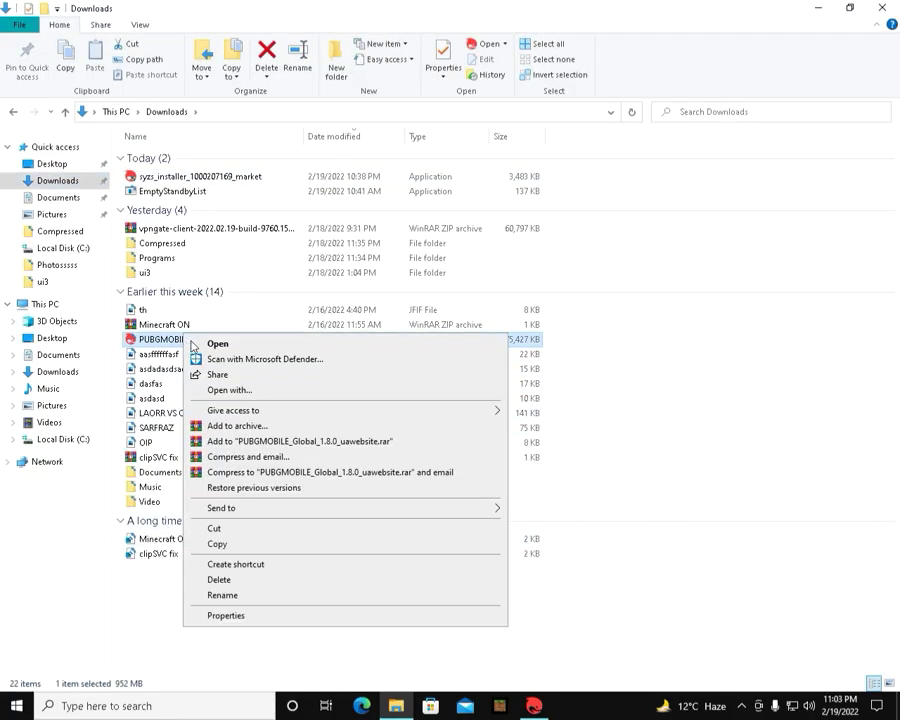
{"action": "left_click", "coordinate": [235, 528]}
{"action": "left_click", "coordinate": [74, 306]}
{"action": "double_click", "coordinate": [194, 286]}
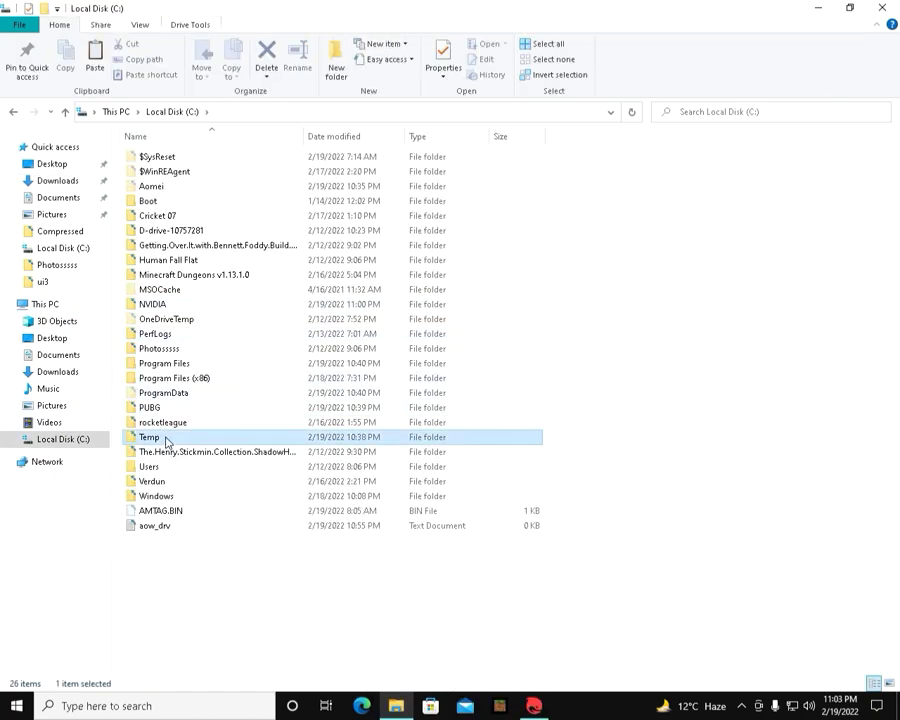
{"action": "double_click", "coordinate": [168, 436]}
{"action": "double_click", "coordinate": [177, 160]}
{"action": "double_click", "coordinate": [166, 188]}
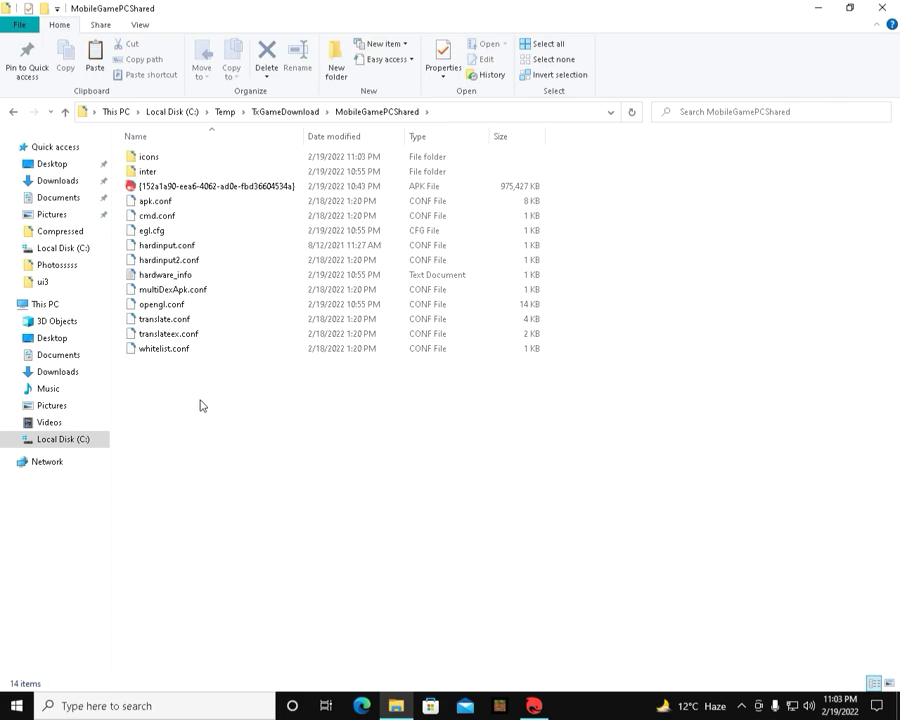
{"action": "right_click", "coordinate": [203, 416]}
{"action": "left_click", "coordinate": [234, 508]}
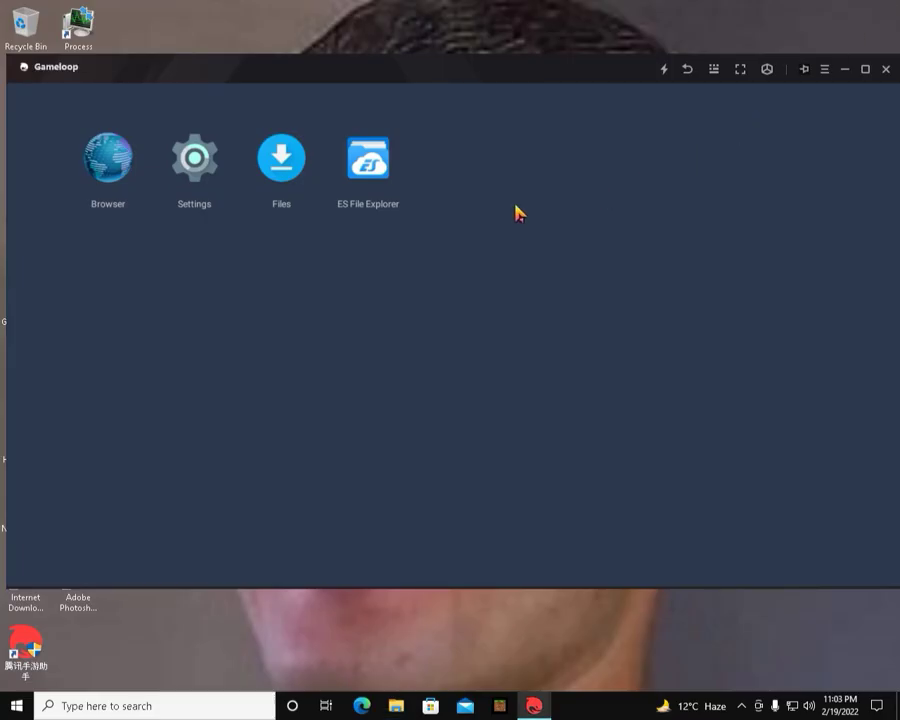
Browse to the /data/share1 folder in ES File Explorer inside the emulator
{"action": "left_click", "coordinate": [370, 190]}
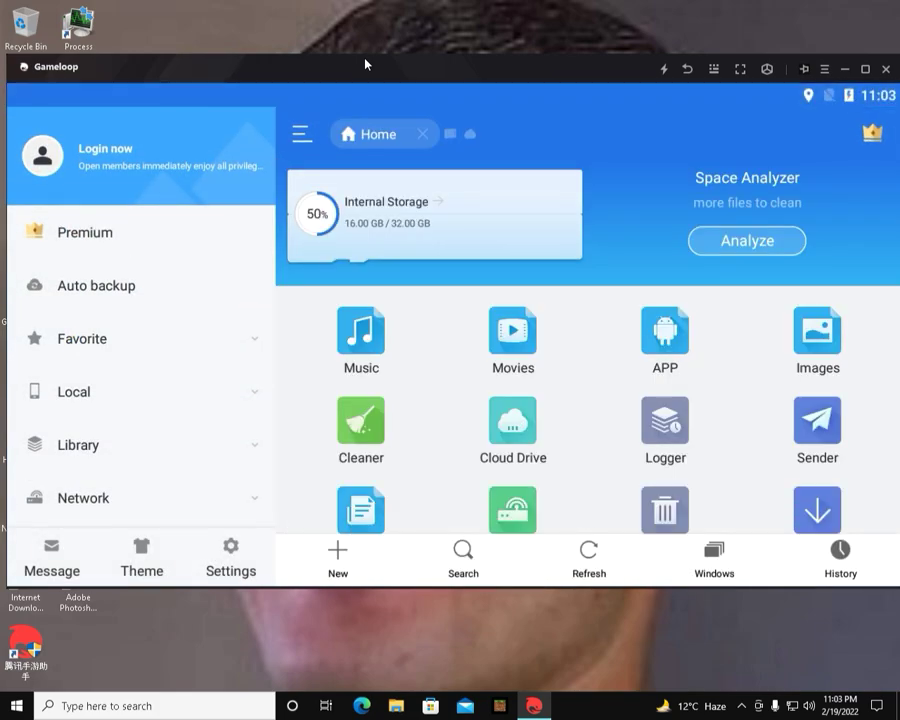
{"action": "left_click", "coordinate": [389, 248]}
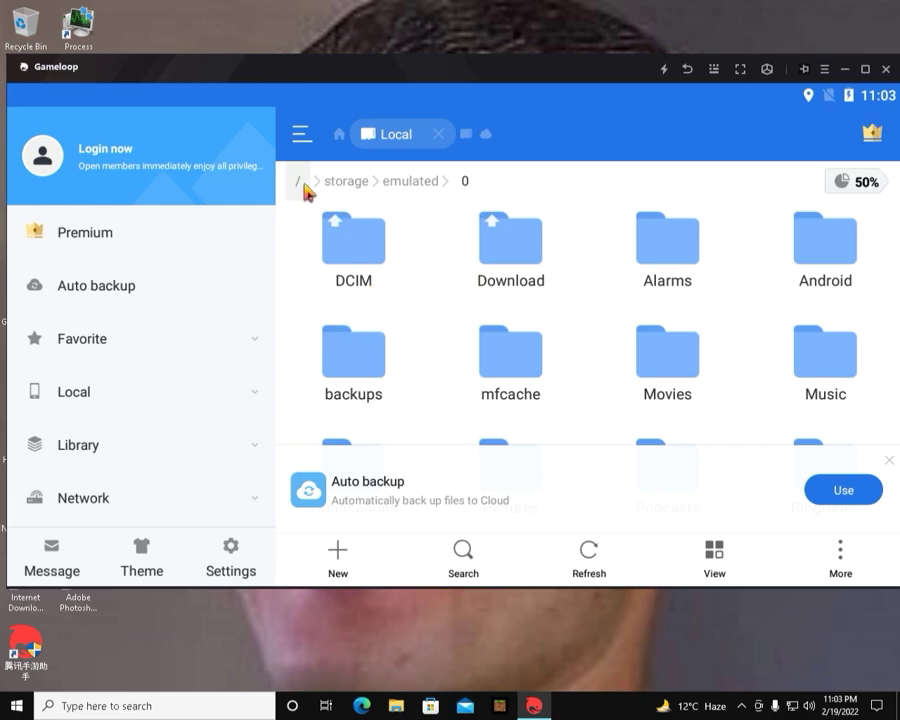
{"action": "left_click", "coordinate": [818, 251]}
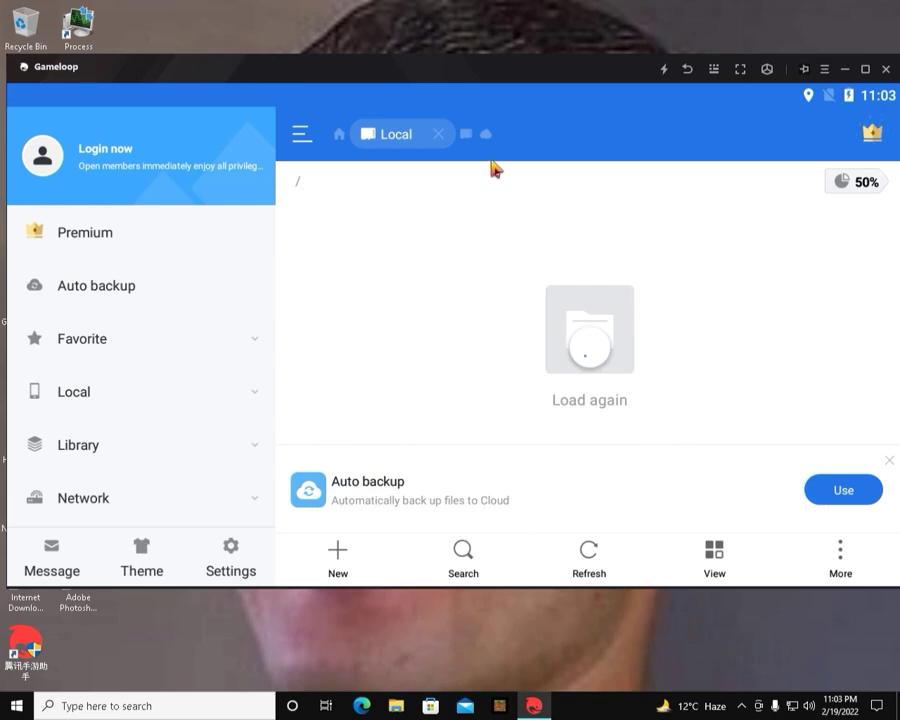
{"action": "left_click_drag", "start_coordinate": [514, 80], "coordinate": [478, 72]}
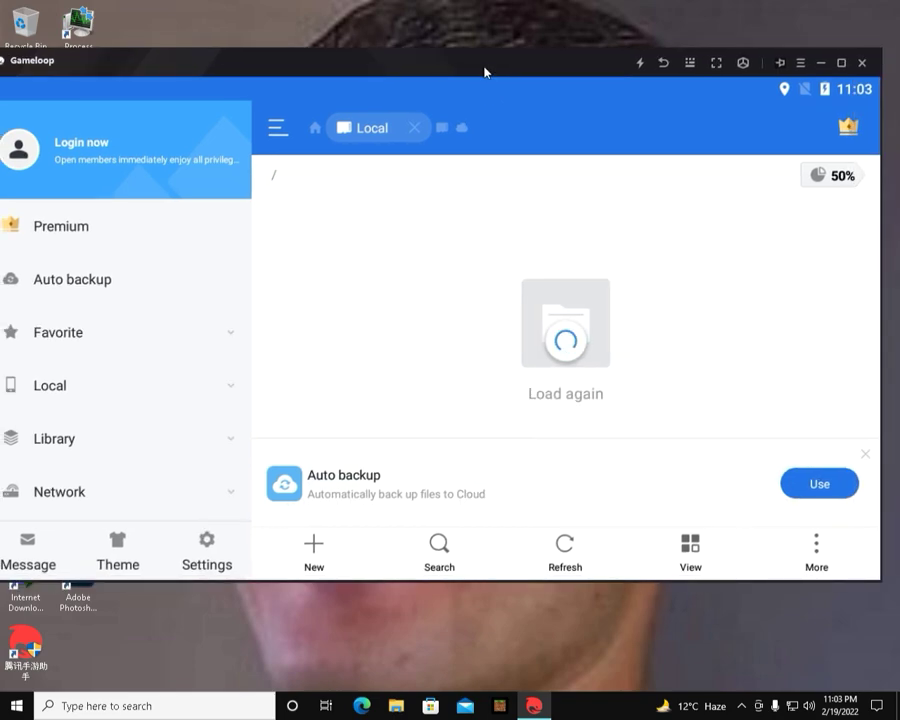
{"action": "left_click", "coordinate": [806, 266]}
{"action": "scroll", "coordinate": [515, 240], "scroll_direction": "down", "scroll_amount": 5}
{"action": "left_click", "coordinate": [512, 257]}
{"action": "scroll", "coordinate": [462, 368], "scroll_direction": "down", "scroll_amount": 1}
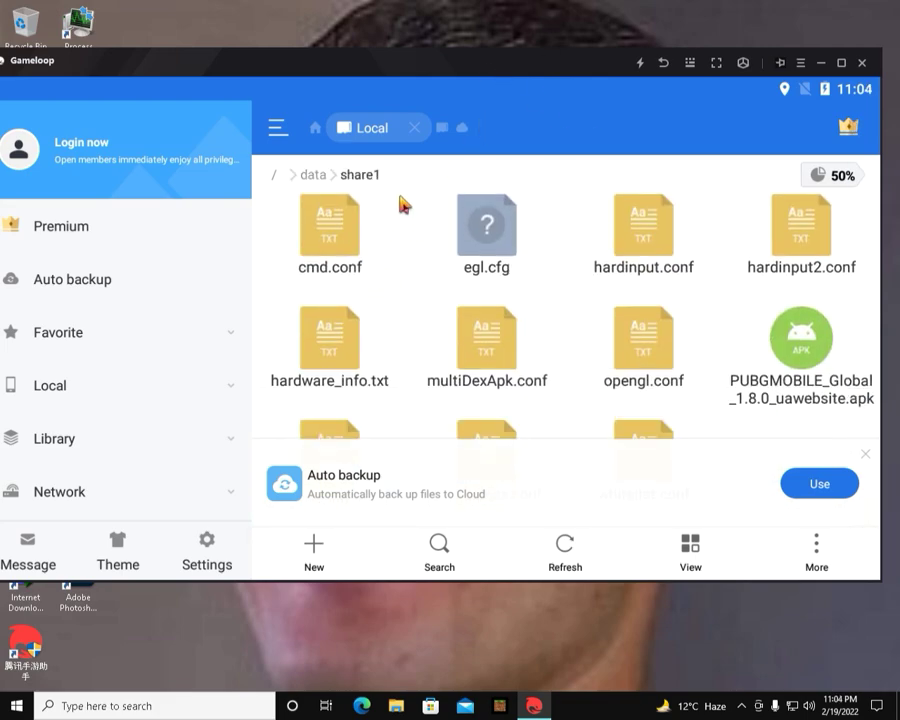
Install PUBG MOBILE from PUBGMOBILE_Global_1.8.0_uawebsite.apk and back out of the share1 folder
{"action": "left_click", "coordinate": [762, 357]}
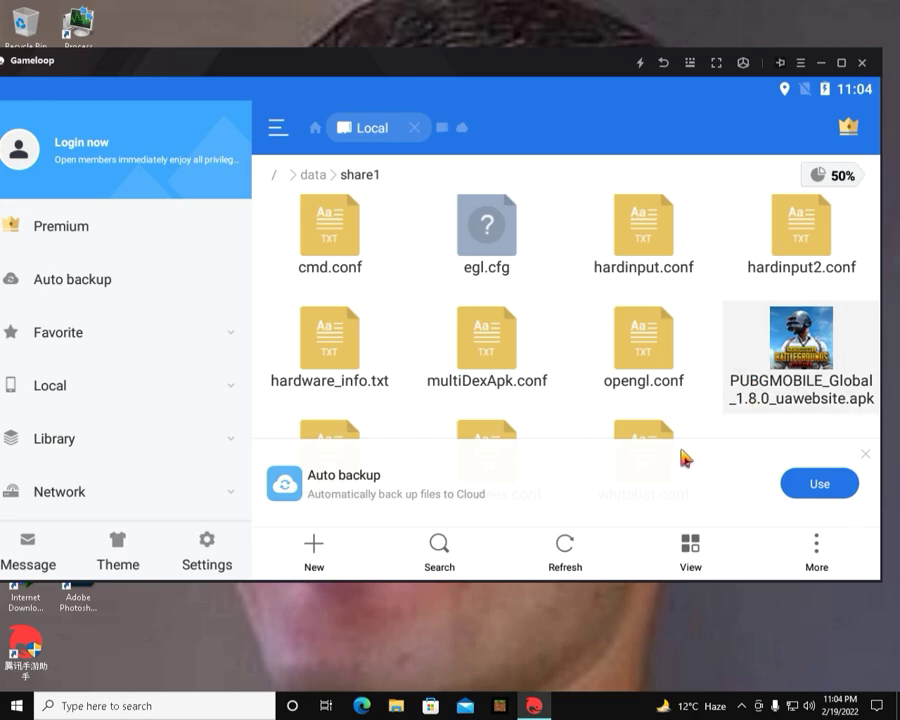
{"action": "left_click", "coordinate": [677, 505]}
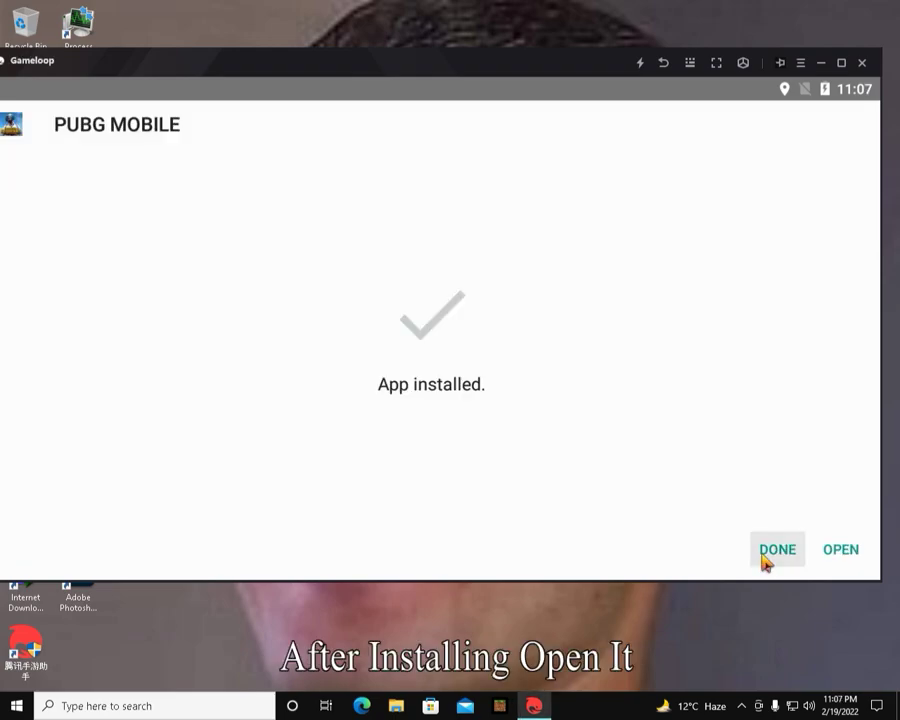
{"action": "left_click", "coordinate": [765, 552]}
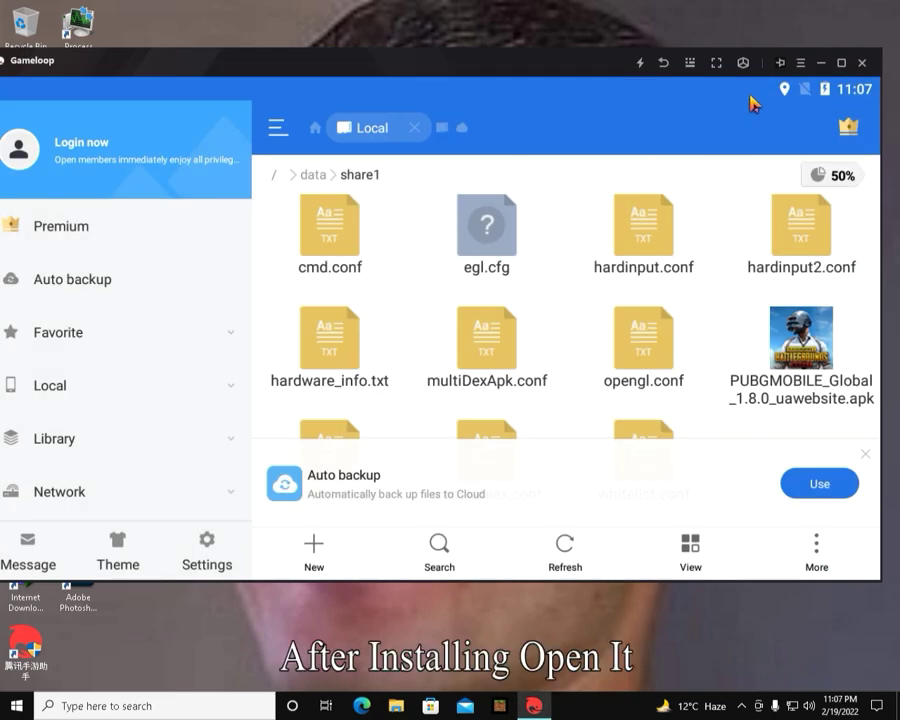
{"action": "left_click", "coordinate": [663, 64]}
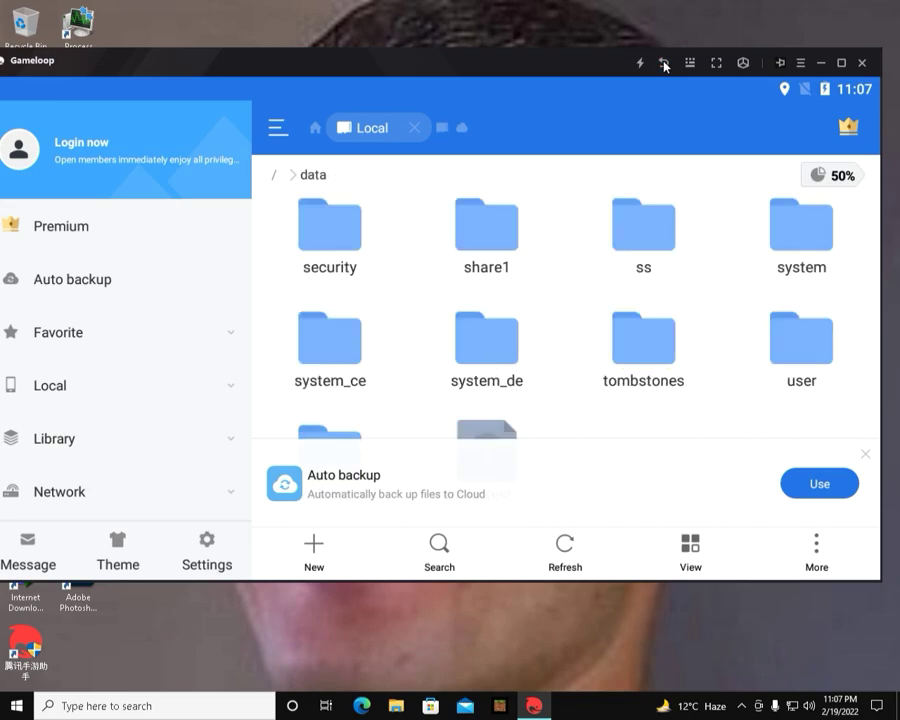
{"action": "left_click", "coordinate": [663, 64]}
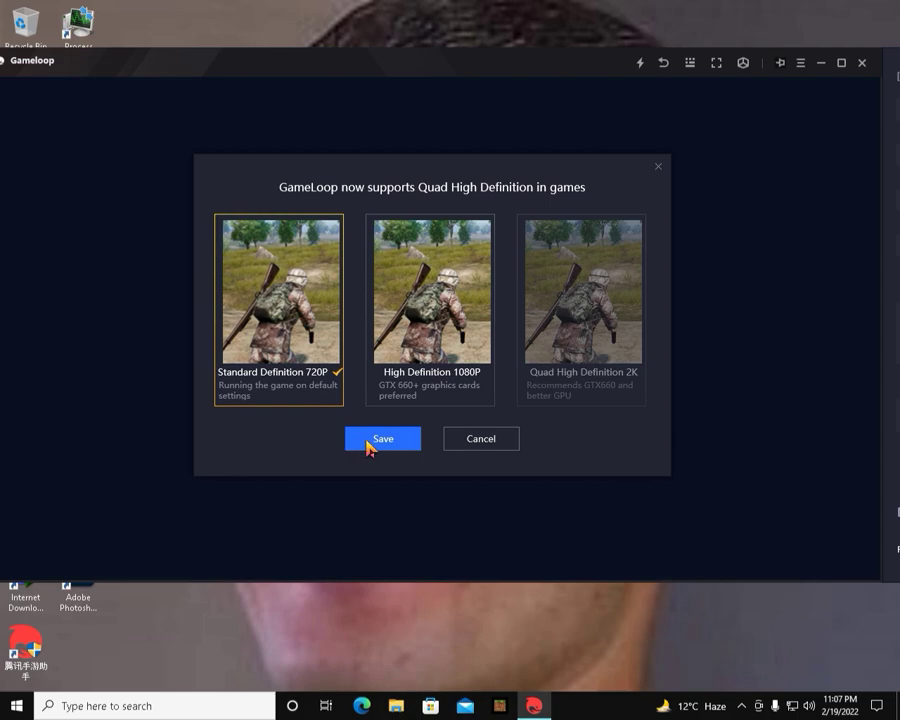
Save Standard Definition 720P as the game resolution and choose the Twitter login in PUBG MOBILE
{"action": "left_click", "coordinate": [338, 411]}
{"action": "left_click", "coordinate": [348, 382]}
{"action": "left_click", "coordinate": [383, 439]}
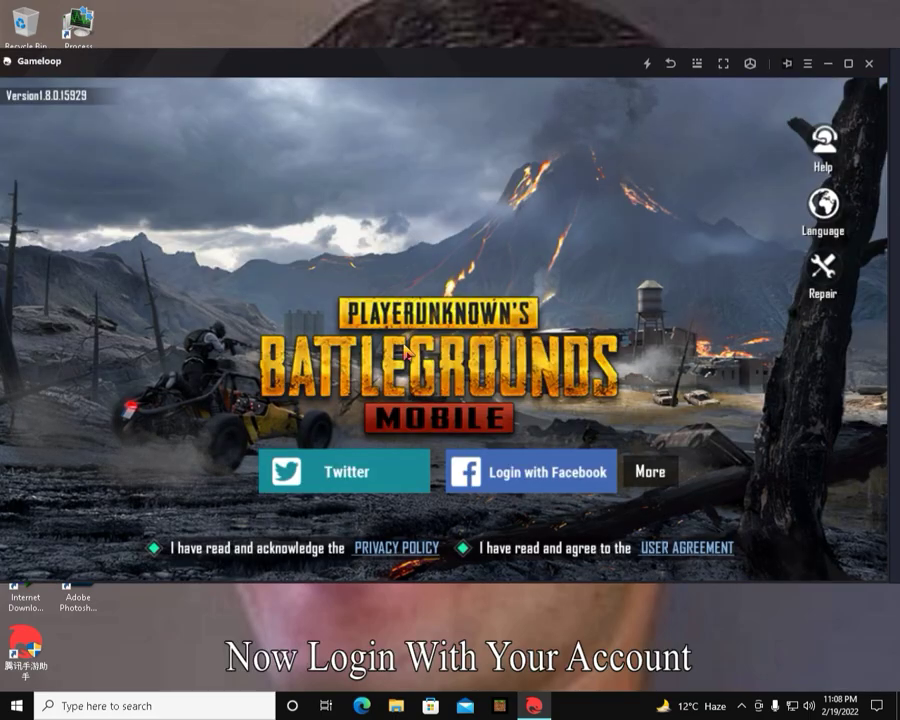
{"action": "left_click", "coordinate": [412, 472]}
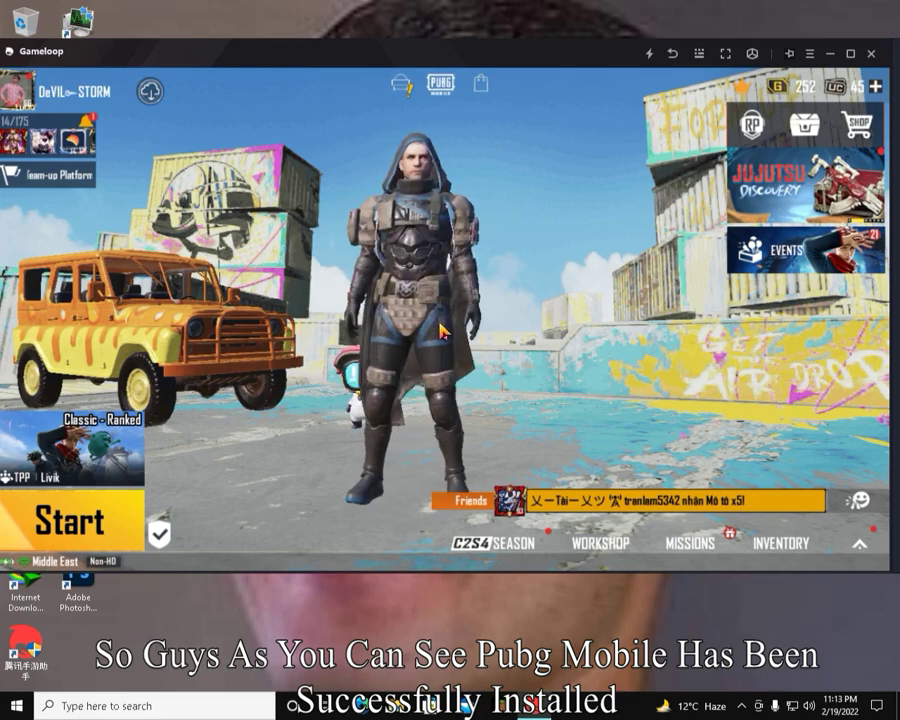
Bring up 腾讯手游助手 from the background and open its engine settings (引擎设置)
{"action": "left_click", "coordinate": [742, 706]}
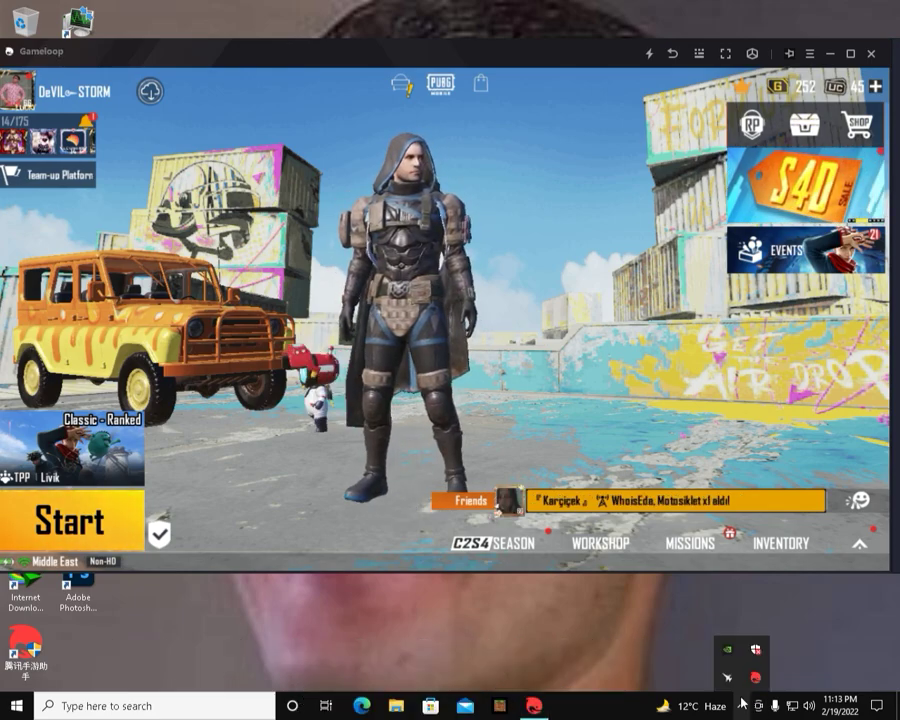
{"action": "left_click", "coordinate": [90, 478]}
{"action": "left_click", "coordinate": [868, 84]}
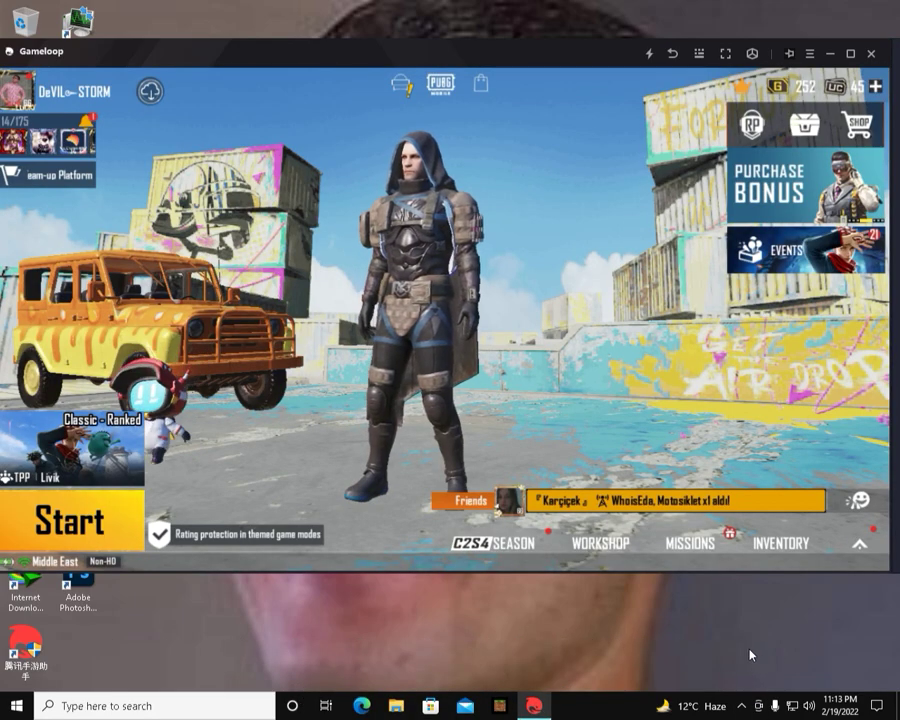
{"action": "left_click", "coordinate": [742, 706]}
{"action": "left_click", "coordinate": [754, 678]}
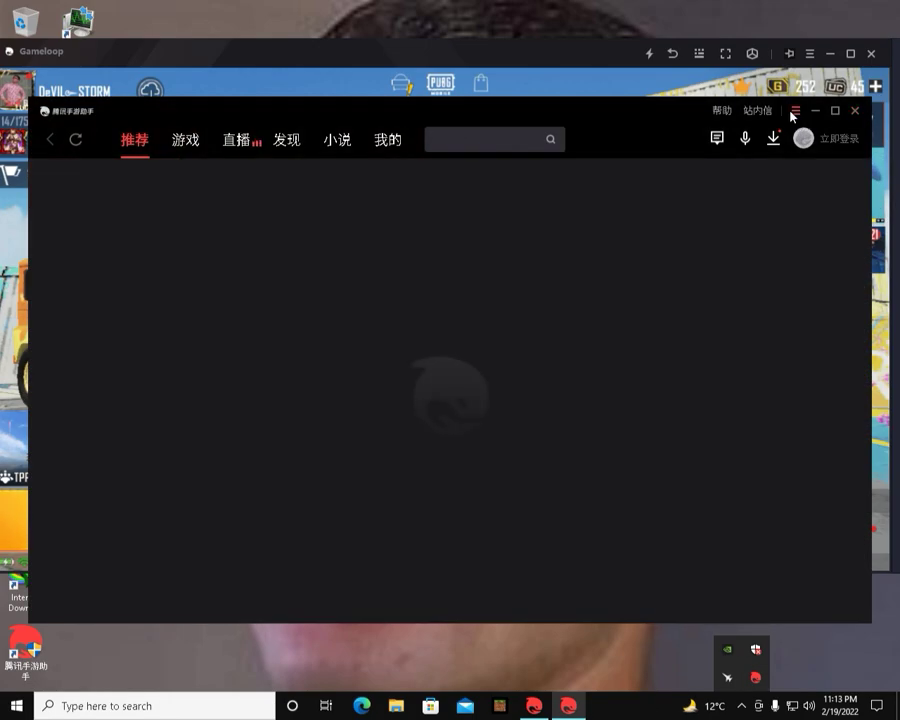
{"action": "left_click", "coordinate": [795, 112]}
{"action": "left_click", "coordinate": [756, 180]}
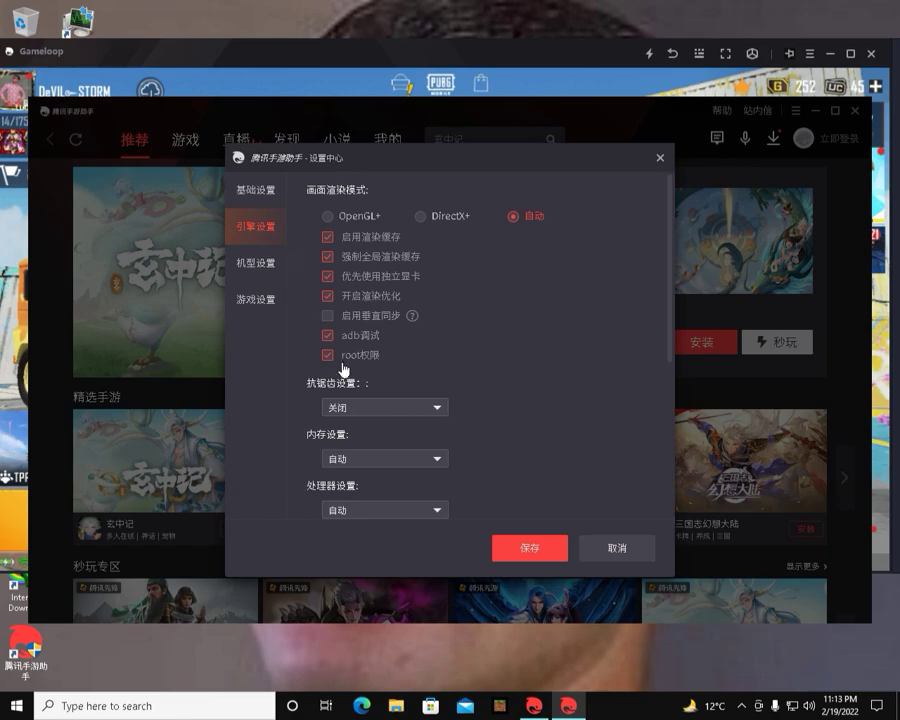
Examine the phone model (机型设置) and PUBG MOBILE game settings (游戏设置), and close 腾讯手游助手 without saving
{"action": "scroll", "coordinate": [347, 364], "scroll_direction": "down", "scroll_amount": 5}
{"action": "left_click", "coordinate": [273, 272]}
{"action": "left_click", "coordinate": [362, 218]}
{"action": "left_click", "coordinate": [345, 258]}
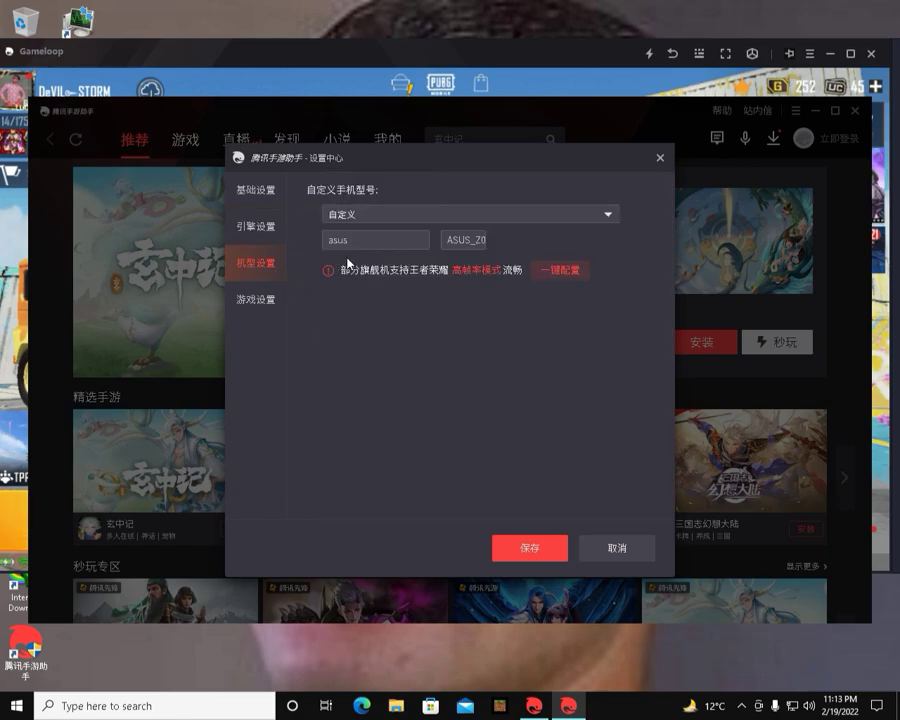
{"action": "left_click", "coordinate": [270, 300]}
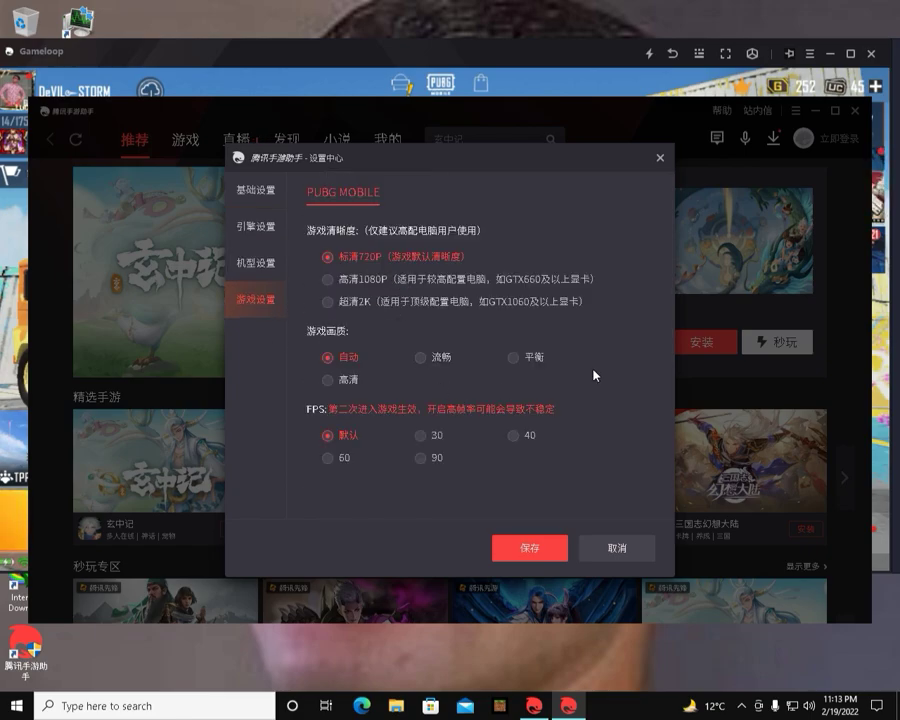
{"action": "left_click", "coordinate": [660, 158]}
{"action": "left_click", "coordinate": [854, 110]}
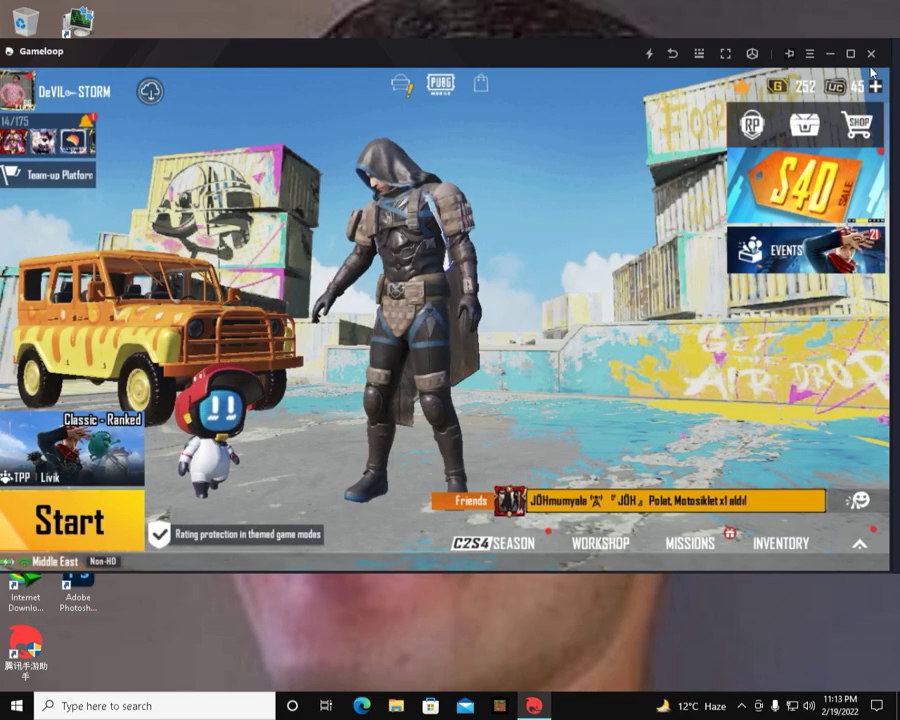
Close the emulator, quit 腾讯手游助手 completely from the background and restart it from its desktop shortcut
{"action": "left_click", "coordinate": [871, 53]}
{"action": "left_click", "coordinate": [458, 333]}
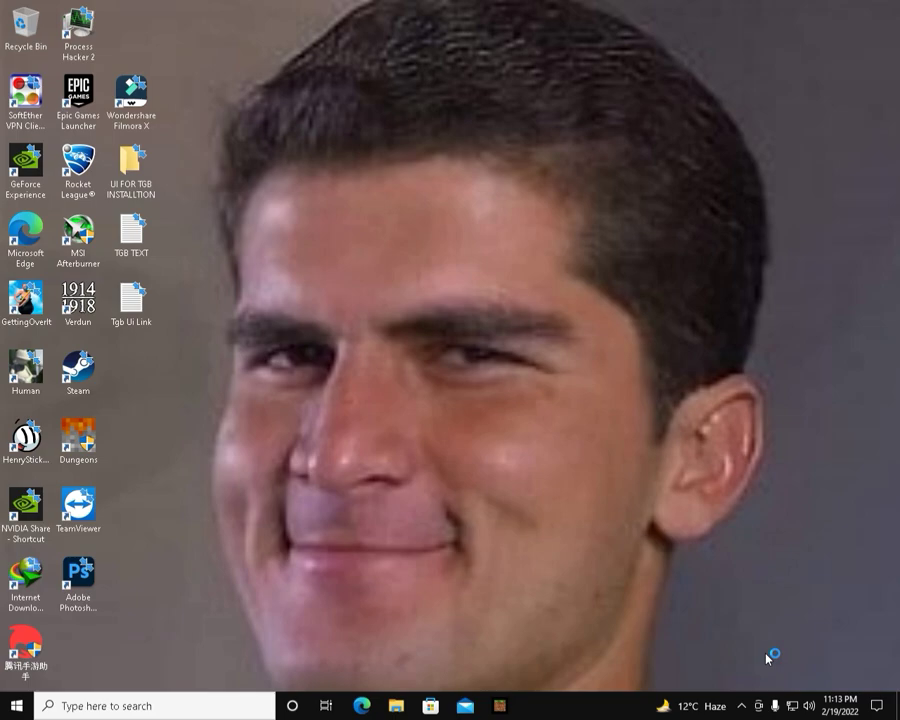
{"action": "left_click", "coordinate": [741, 706]}
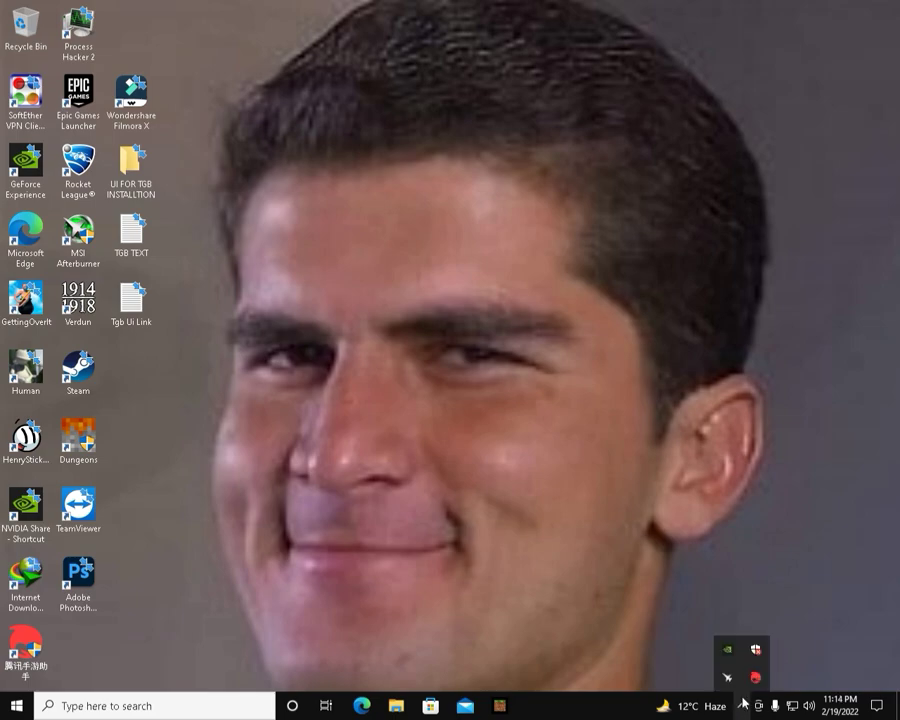
{"action": "right_click", "coordinate": [757, 676]}
{"action": "left_click", "coordinate": [774, 654]}
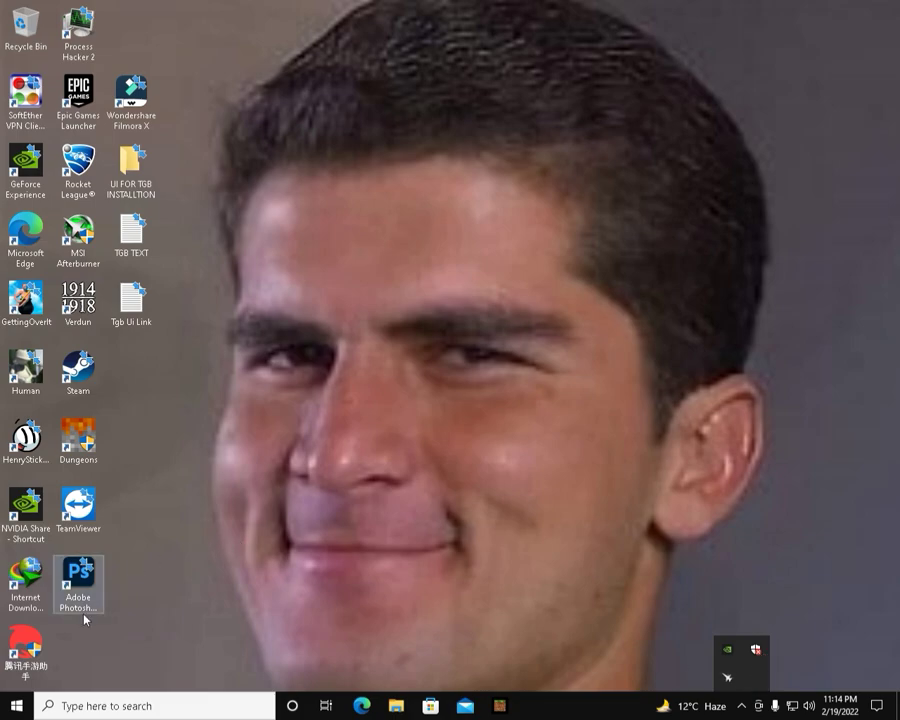
{"action": "double_click", "coordinate": [40, 650]}
{"action": "key", "text": "alt+y"}
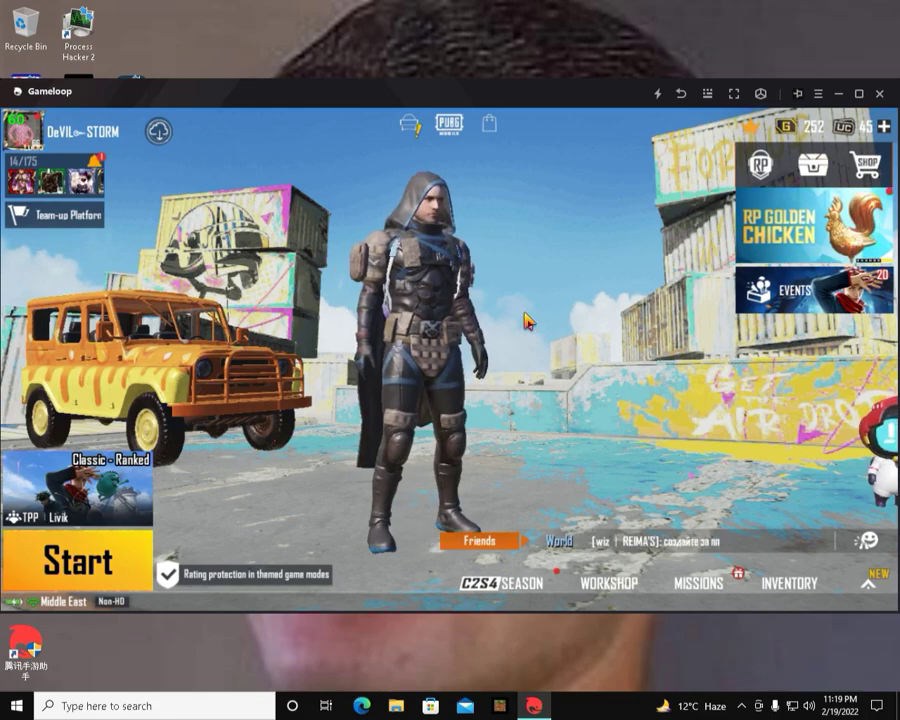
View the ranked and unranked map selection in PUBG MOBILE and return to the lobby
{"action": "left_click", "coordinate": [77, 490]}
{"action": "left_click", "coordinate": [72, 415]}
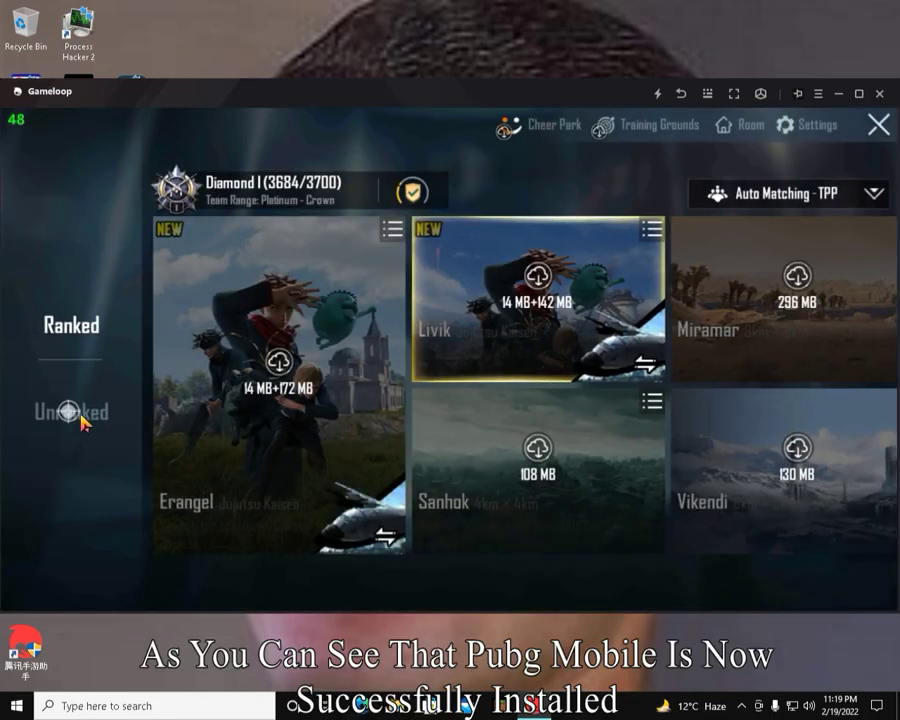
{"action": "left_click", "coordinate": [878, 124]}
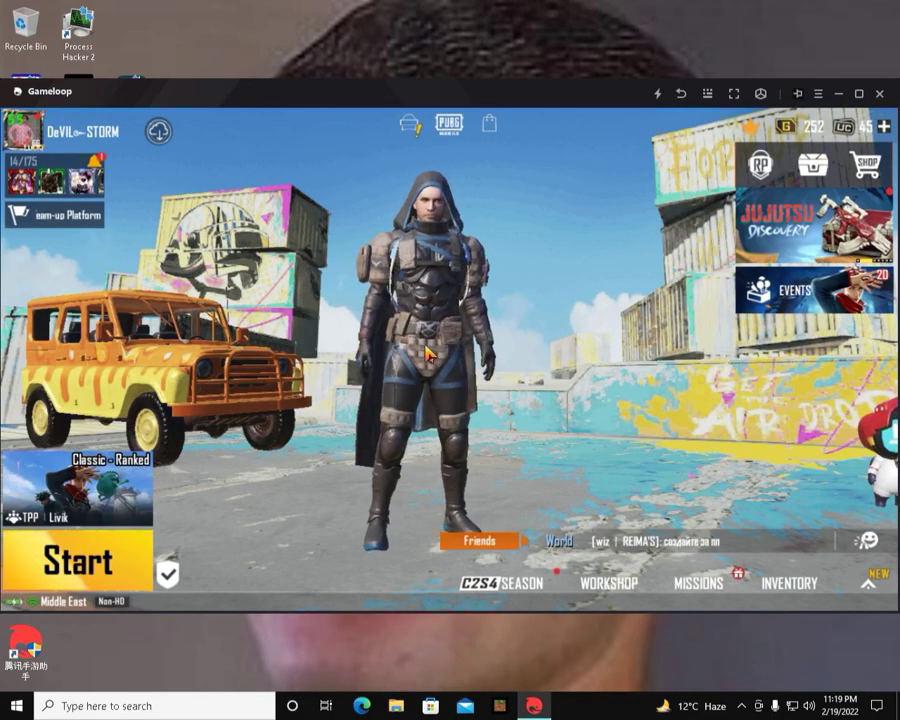
Play the waving character emote in the PUBG MOBILE lobby
{"action": "left_click", "coordinate": [865, 542]}
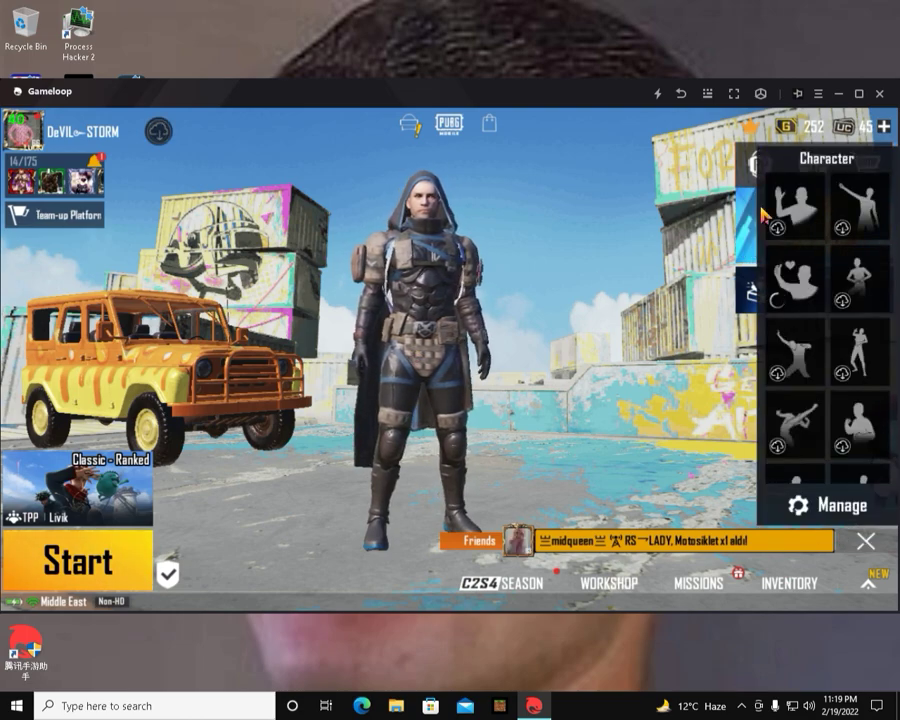
{"action": "left_click", "coordinate": [812, 220]}
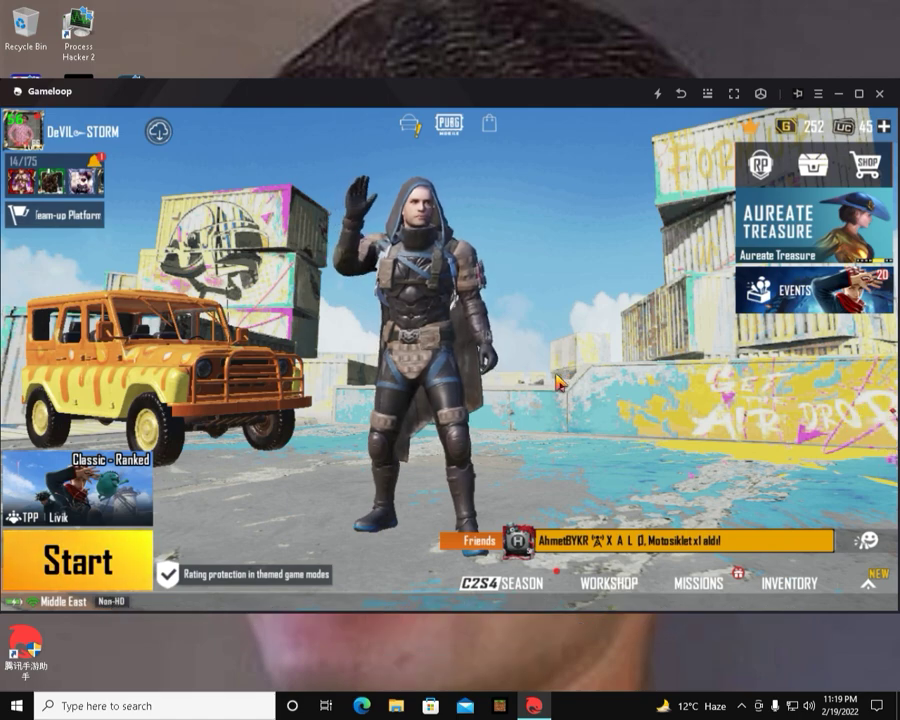